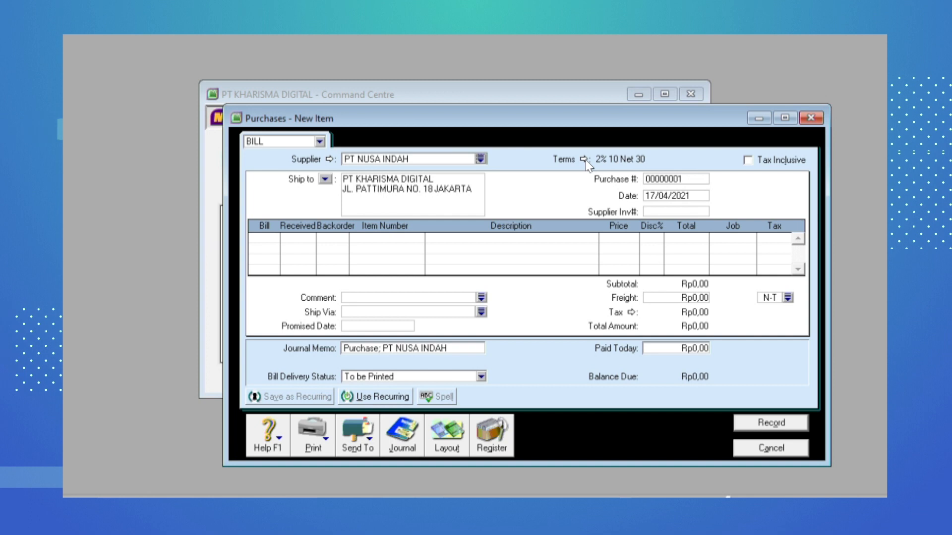
- Change the credit terms of the PT NUSA INDAH purchase so that payment is due C.O.D
{"action": "left_click", "coordinate": [584, 160]}
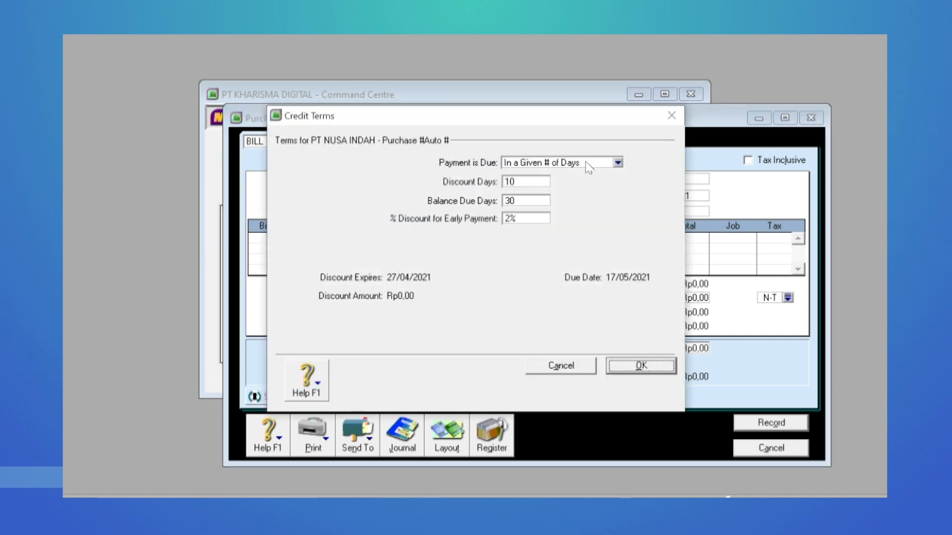
{"action": "left_click", "coordinate": [588, 165]}
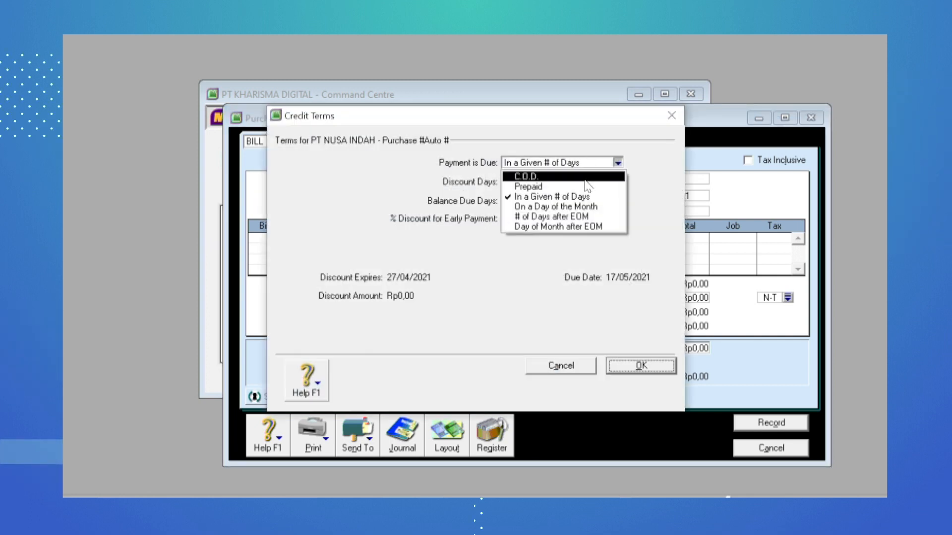
{"action": "left_click", "coordinate": [586, 179]}
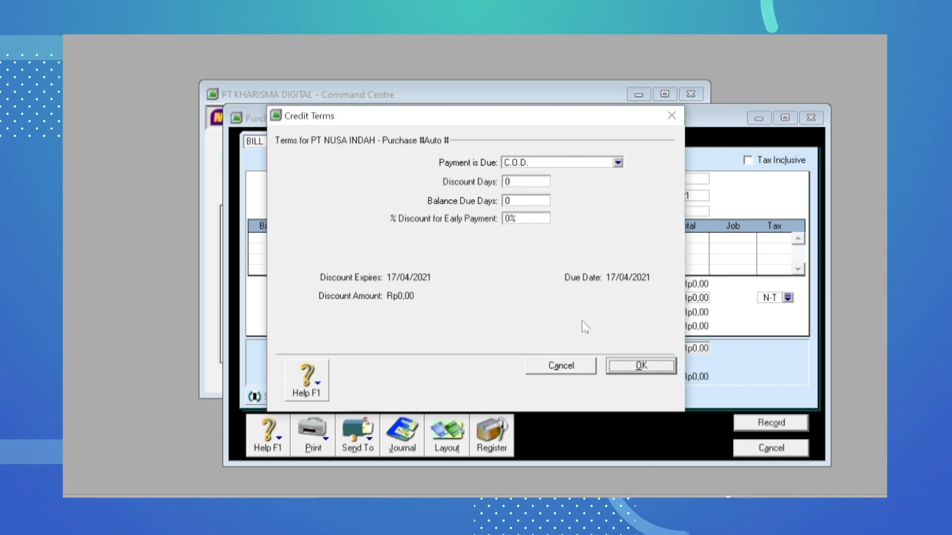
{"action": "left_click", "coordinate": [659, 371]}
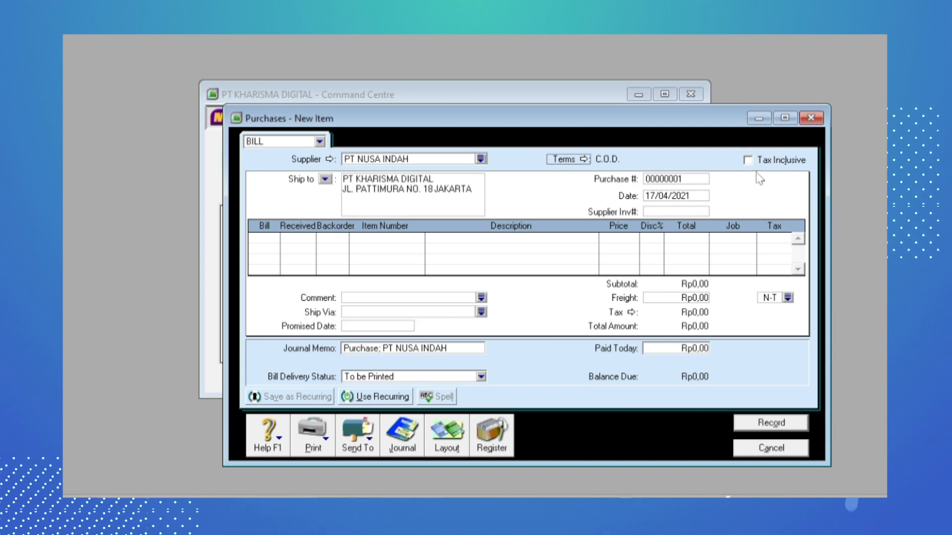
- Enter the supplier's invoice number from the PDF as the purchase number and set the purchase date to 05/12/2018
{"action": "left_click", "coordinate": [699, 179]}
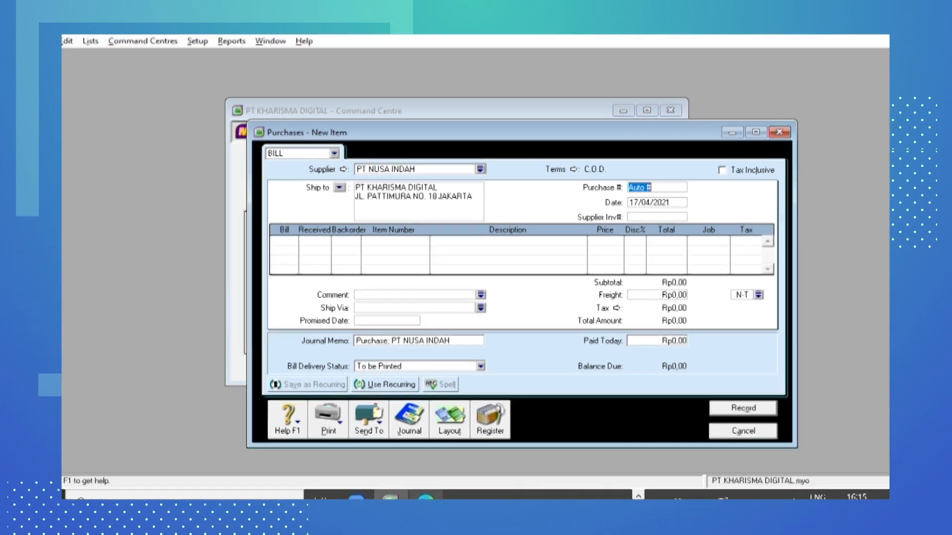
{"action": "left_click", "coordinate": [429, 485]}
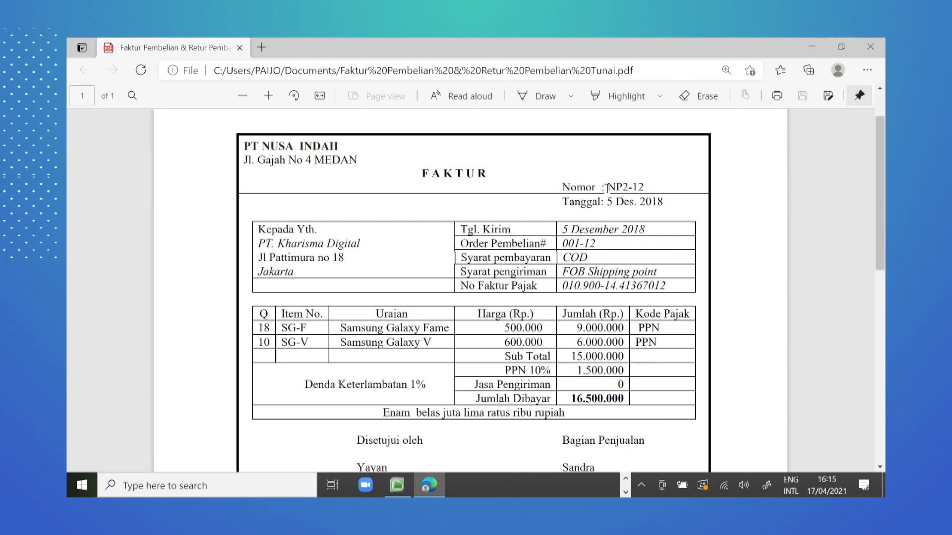
{"action": "left_click", "coordinate": [399, 487]}
{"action": "type", "text": "P2-12"}
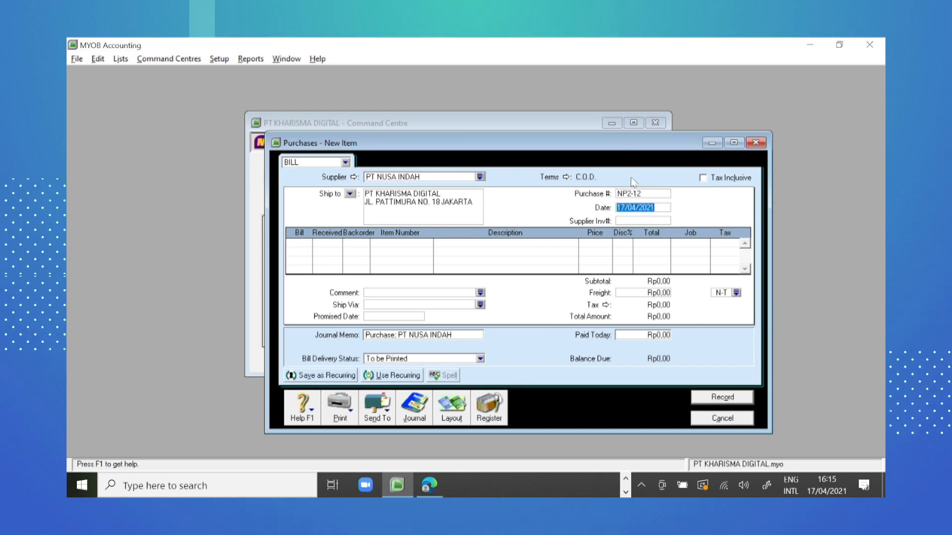
{"action": "left_click", "coordinate": [430, 486]}
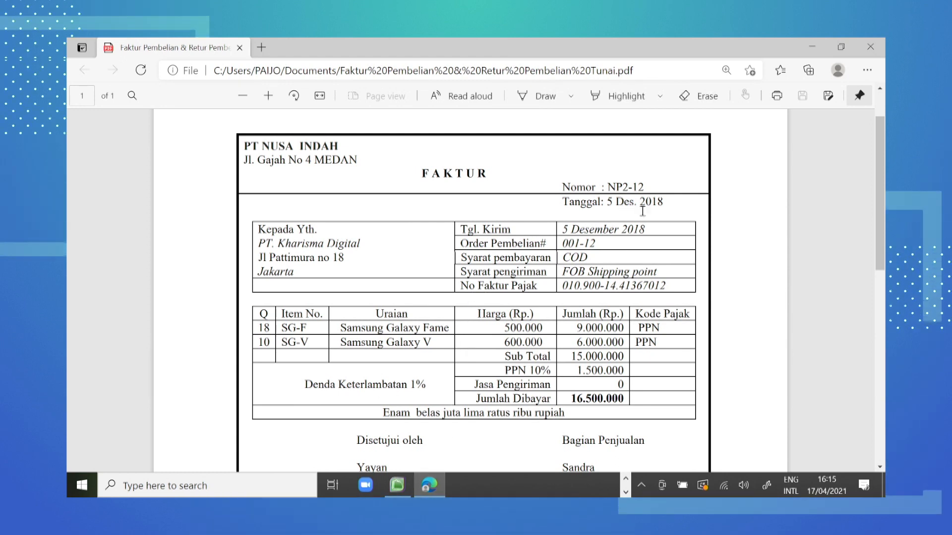
{"action": "left_click", "coordinate": [403, 484]}
{"action": "type", "text": "5.12"}
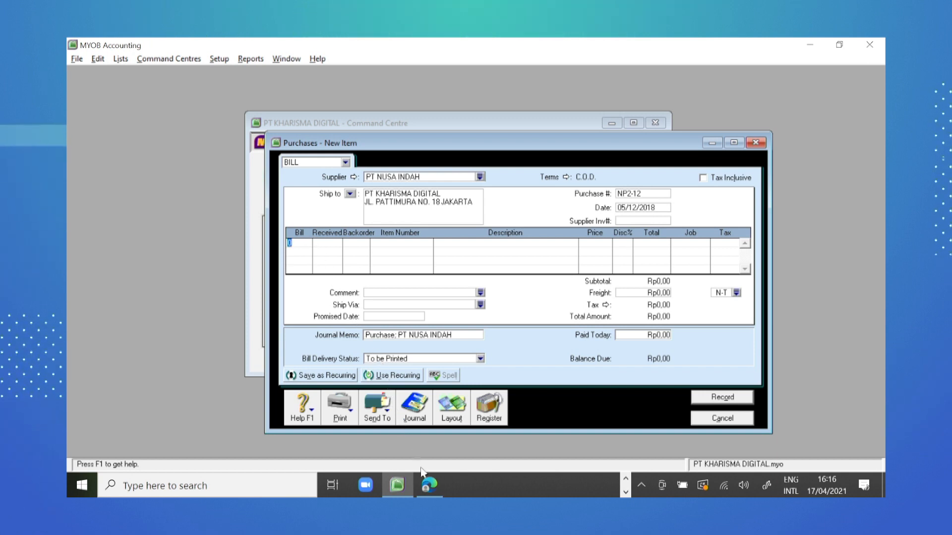
- Check the quantity on the PDF invoice and enter 18 as the billed quantity on the first purchase line
{"action": "left_click", "coordinate": [440, 487]}
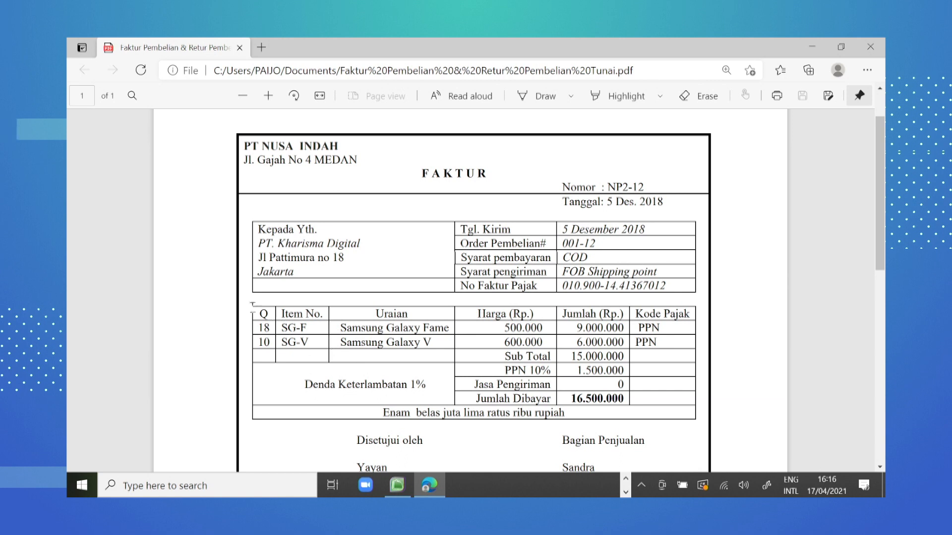
{"action": "left_click_drag", "start_coordinate": [264, 327], "coordinate": [282, 332]}
{"action": "left_click", "coordinate": [321, 333]}
{"action": "left_click", "coordinate": [399, 486]}
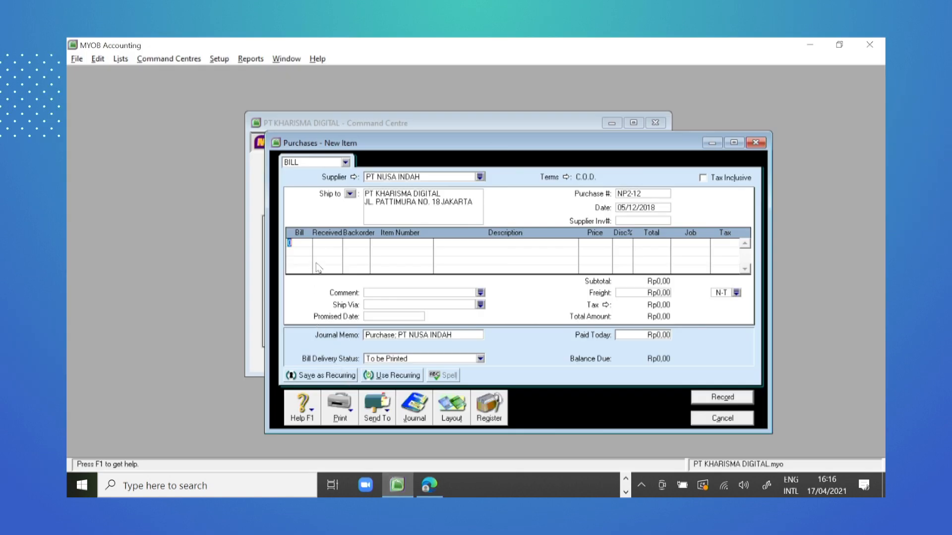
{"action": "type", "text": "18"}
{"action": "key", "text": "Tab"}
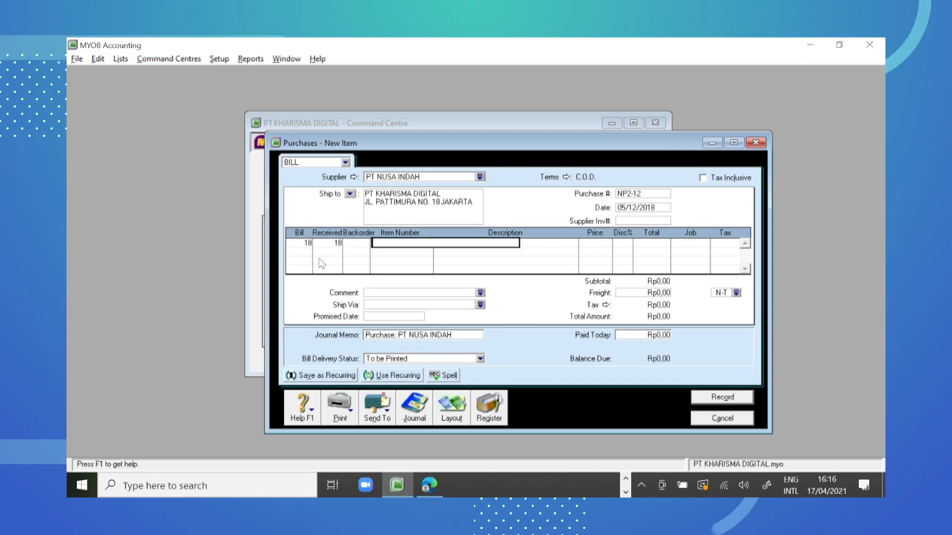
- Choose item SG-F, Samsung Galaxy Fame, for the first purchase line, as listed on the PDF invoice
{"action": "left_click", "coordinate": [429, 485]}
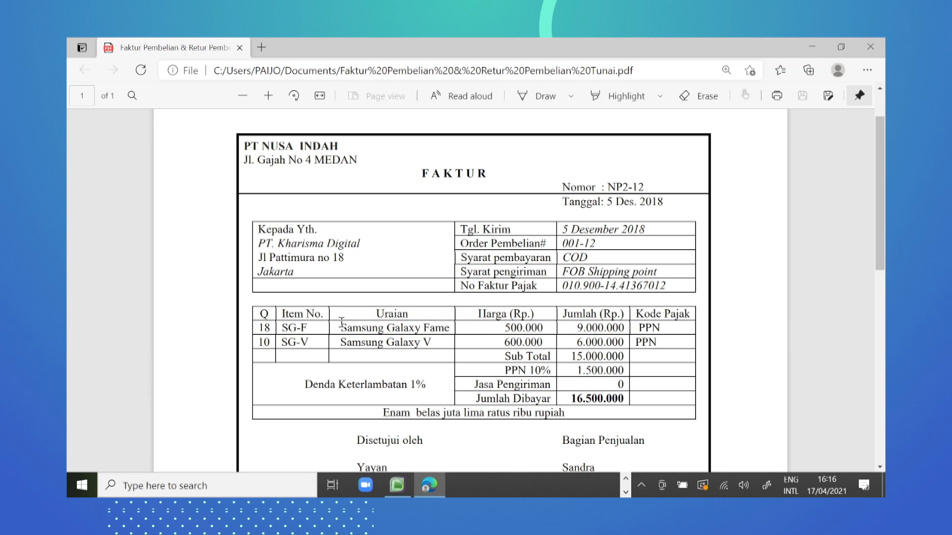
{"action": "left_click", "coordinate": [397, 485]}
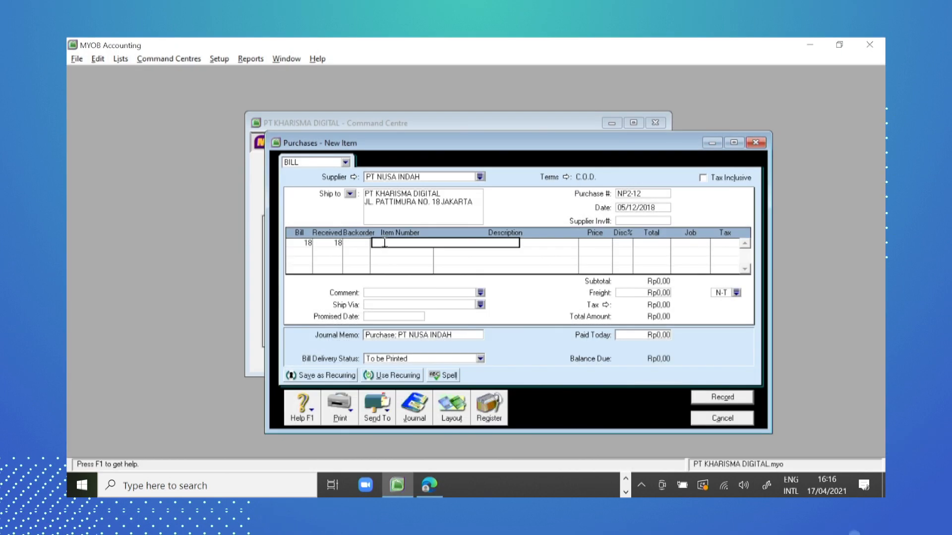
{"action": "key", "text": "Tab"}
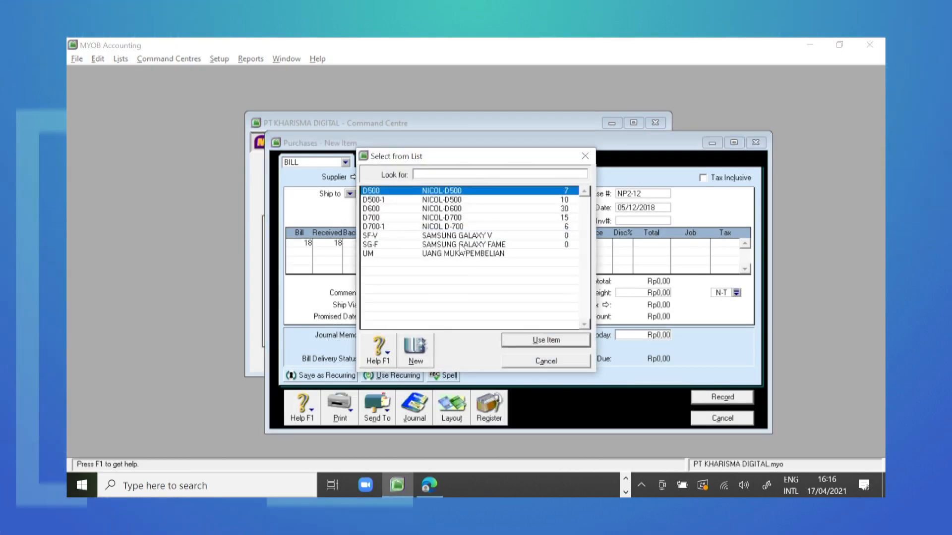
{"action": "type", "text": "SG-F"}
{"action": "key", "text": "Return"}
{"action": "key", "text": "Tab"}
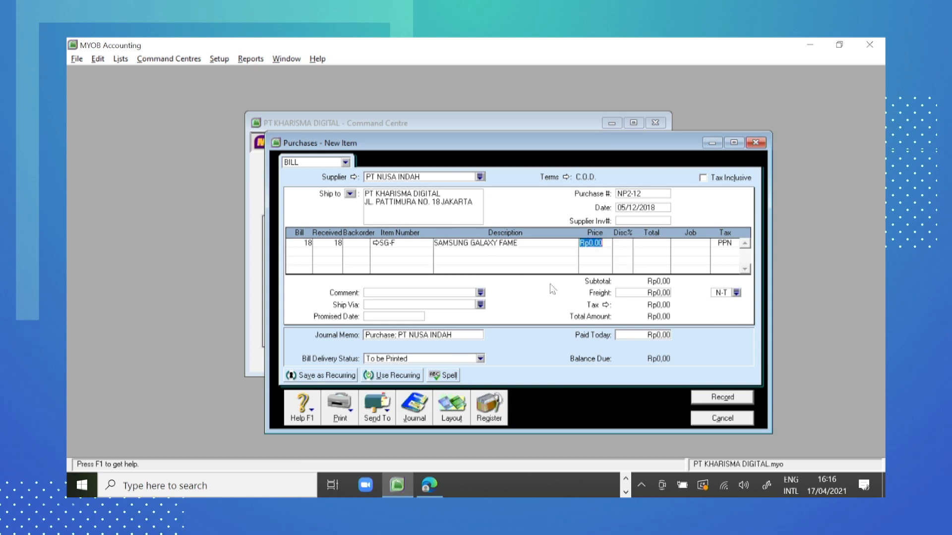
- Set the Samsung Galaxy Fame unit price to Rp500.000, following the PDF invoice
{"action": "left_click", "coordinate": [430, 482]}
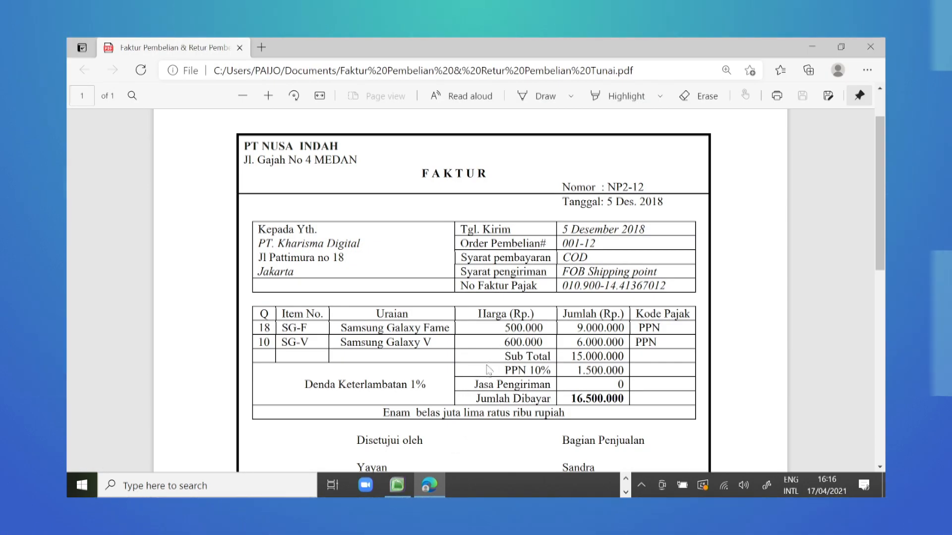
{"action": "left_click", "coordinate": [430, 491]}
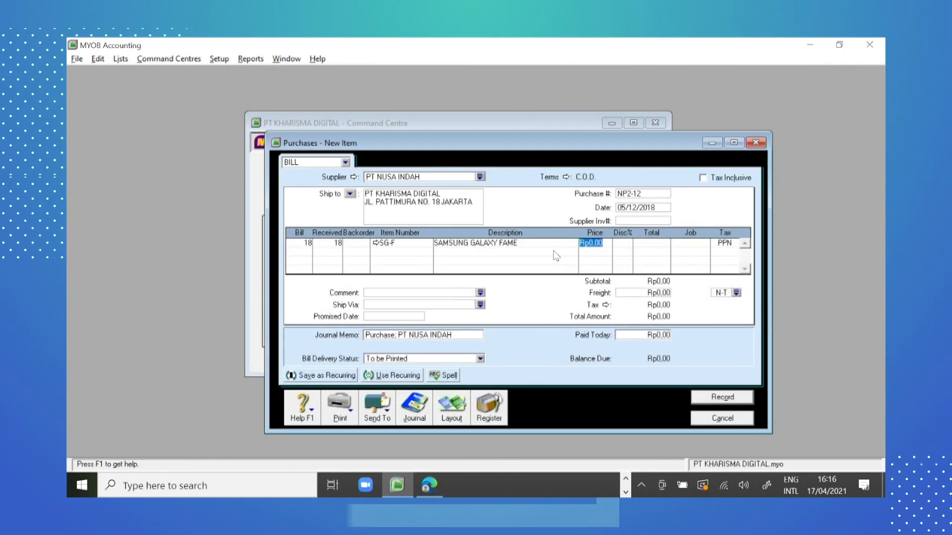
{"action": "type", "text": "500000000"}
{"action": "key", "text": "Tab"}
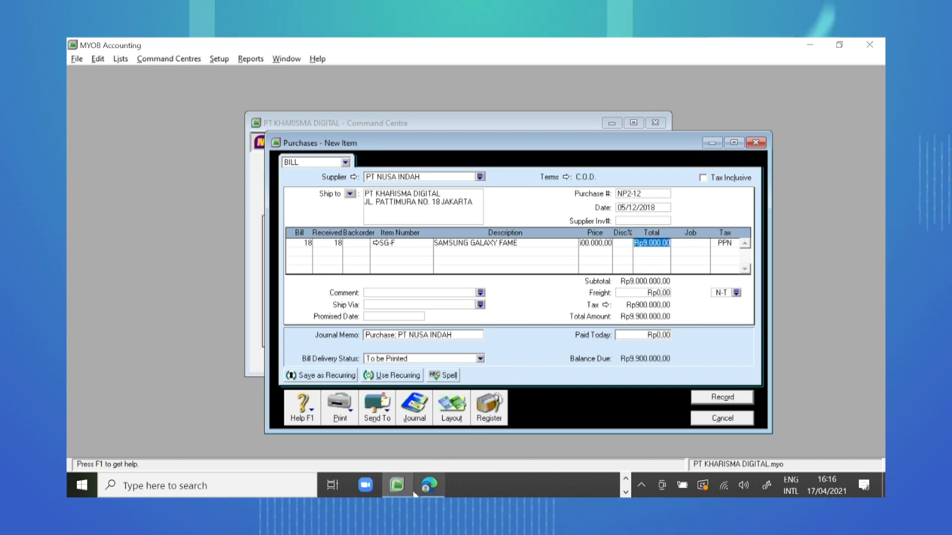
- Add a second purchase line for 10 units of item SF-V, Samsung Galaxy V, following the PDF invoice
{"action": "left_click", "coordinate": [438, 483]}
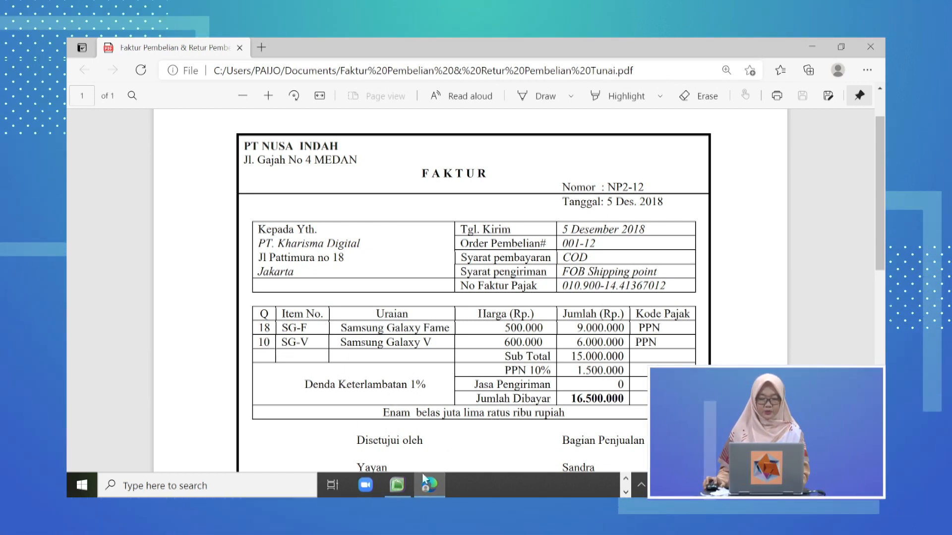
{"action": "left_click", "coordinate": [435, 486]}
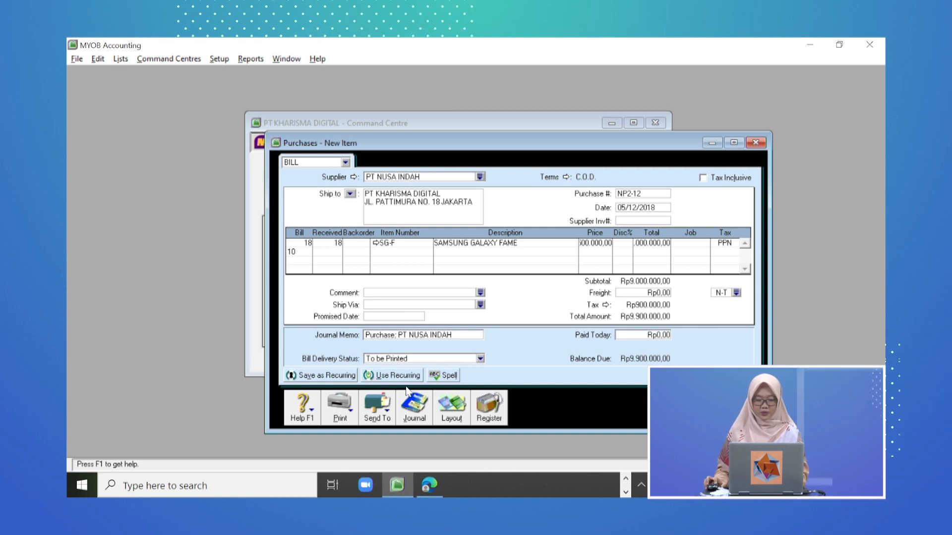
{"action": "left_click", "coordinate": [439, 493]}
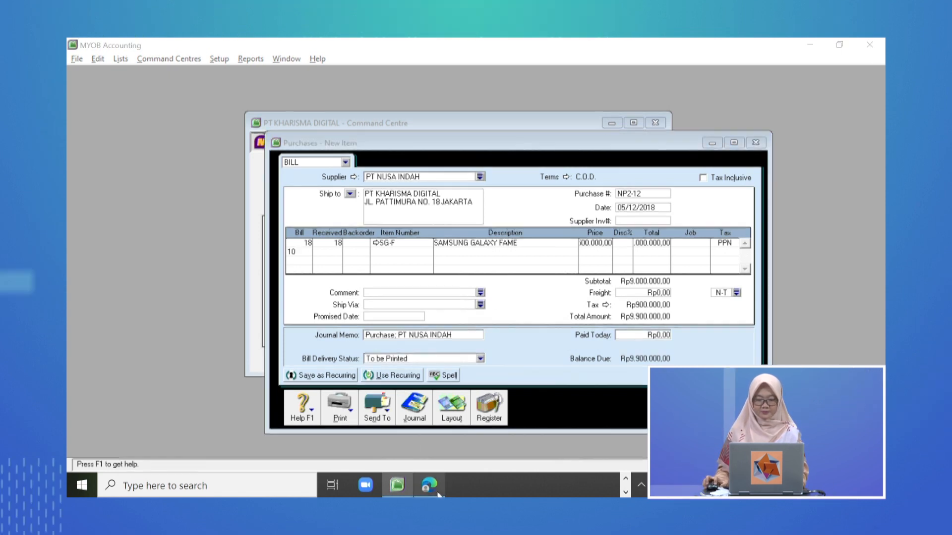
{"action": "left_click", "coordinate": [438, 493]}
{"action": "left_click", "coordinate": [381, 252]}
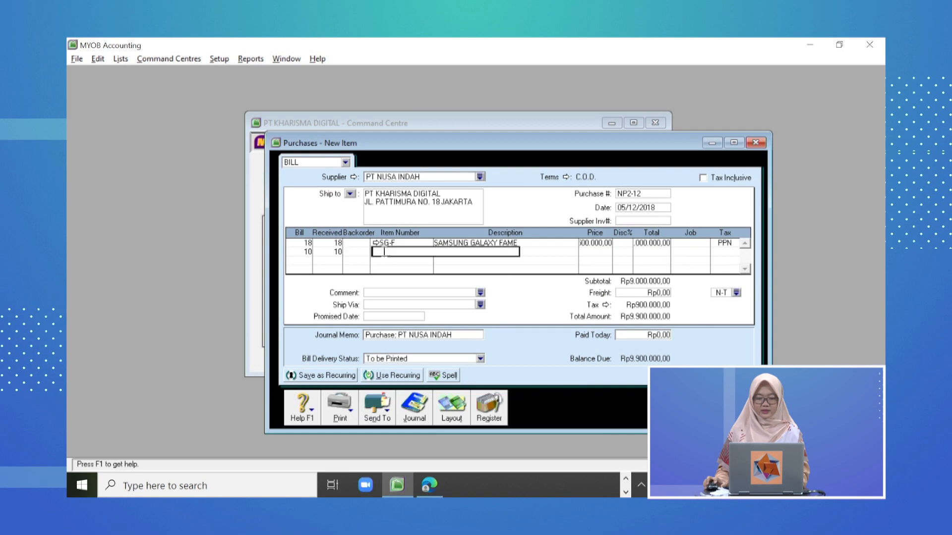
{"action": "key", "text": "Tab"}
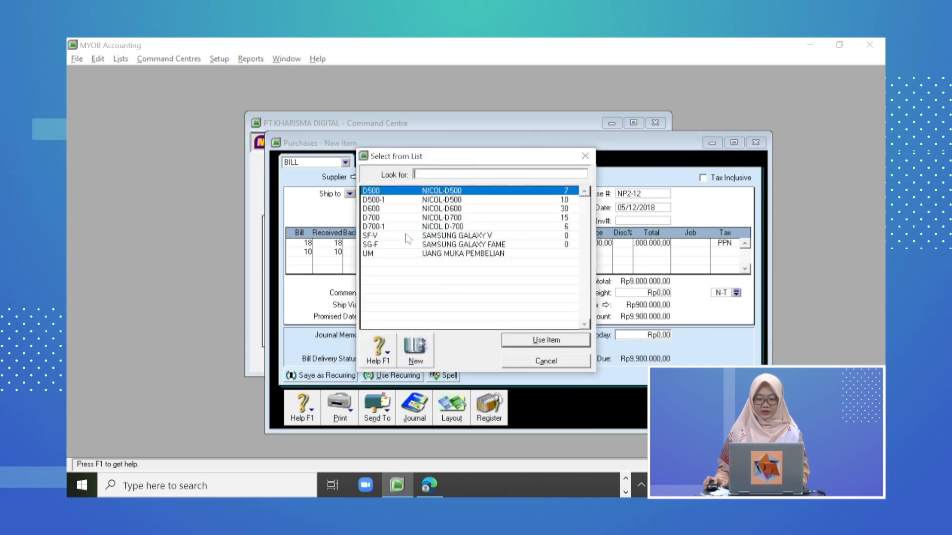
{"action": "double_click", "coordinate": [435, 237]}
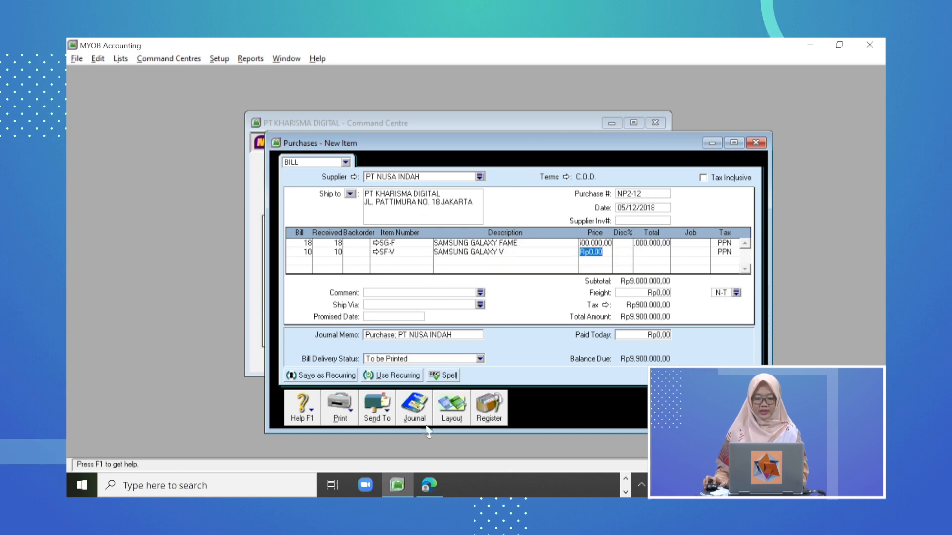
- Set the Samsung Galaxy V unit price to Rp600.000 from the PDF invoice and complete the line
{"action": "left_click", "coordinate": [430, 486]}
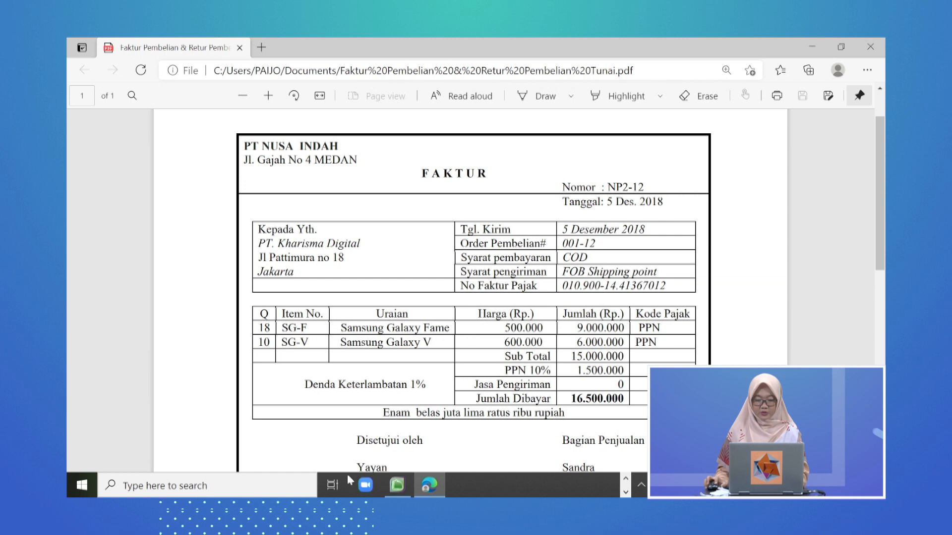
{"action": "left_click", "coordinate": [397, 485]}
{"action": "type", "text": "600.000"}
{"action": "key", "text": "Tab"}
{"action": "key", "text": "Tab"}
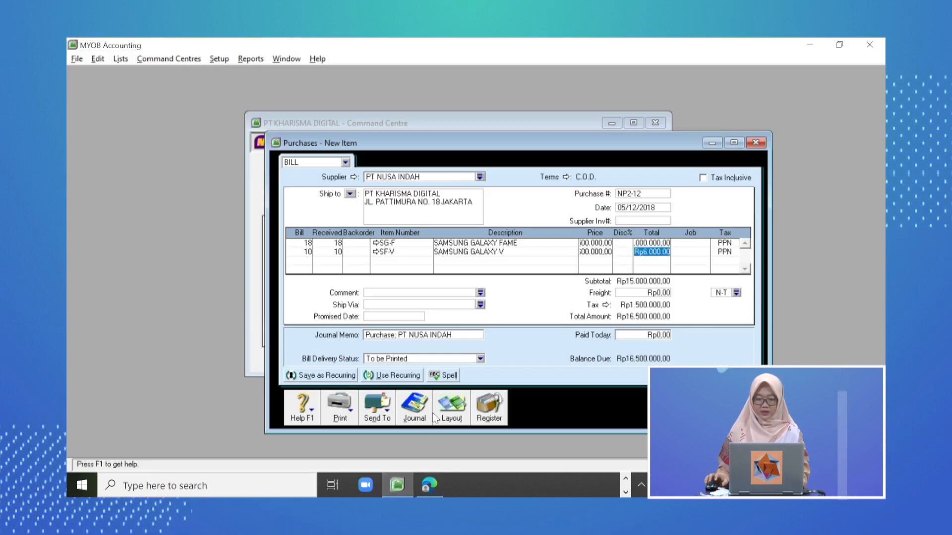
{"action": "key", "text": "Tab"}
{"action": "key", "text": "Tab"}
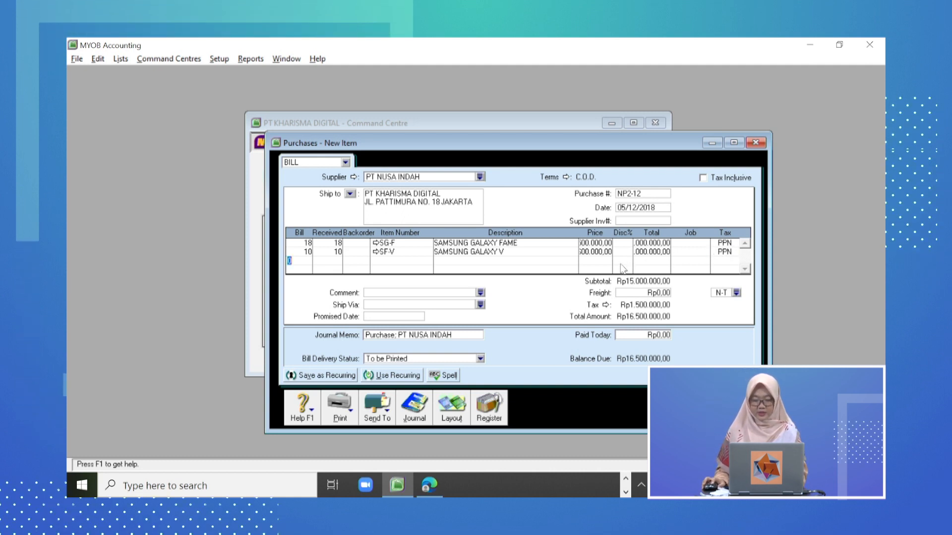
- Compare the total with the PDF invoice and enter Rp16.500.000 as the amount paid today
{"action": "left_click", "coordinate": [429, 483]}
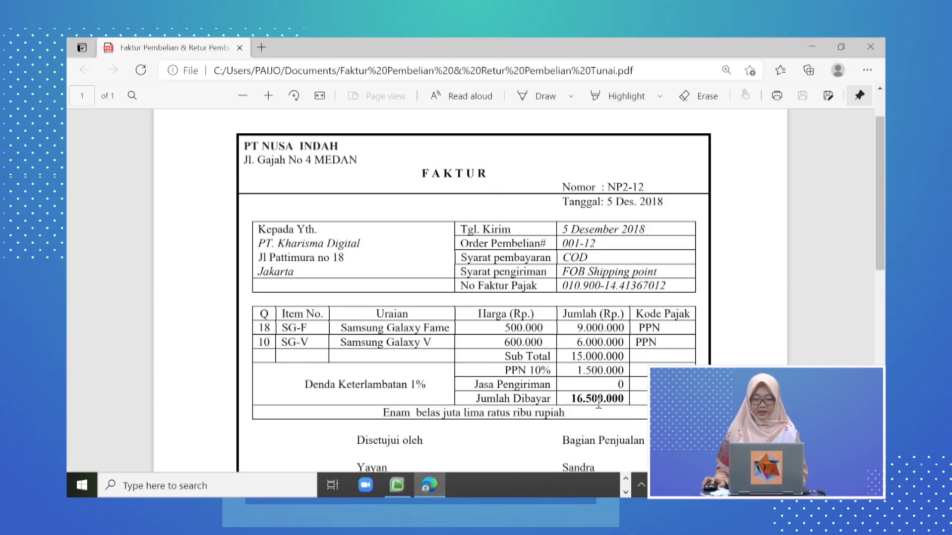
{"action": "left_click", "coordinate": [439, 492]}
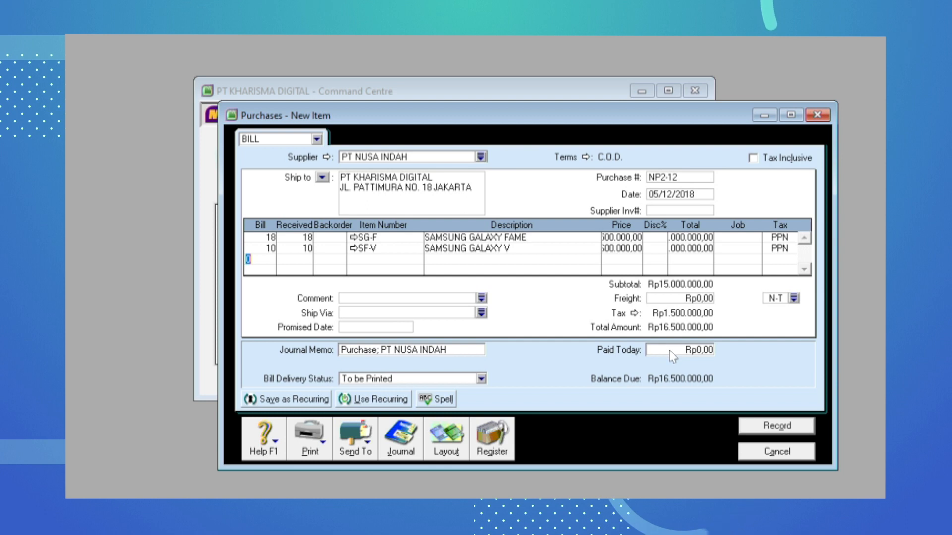
{"action": "left_click", "coordinate": [669, 350]}
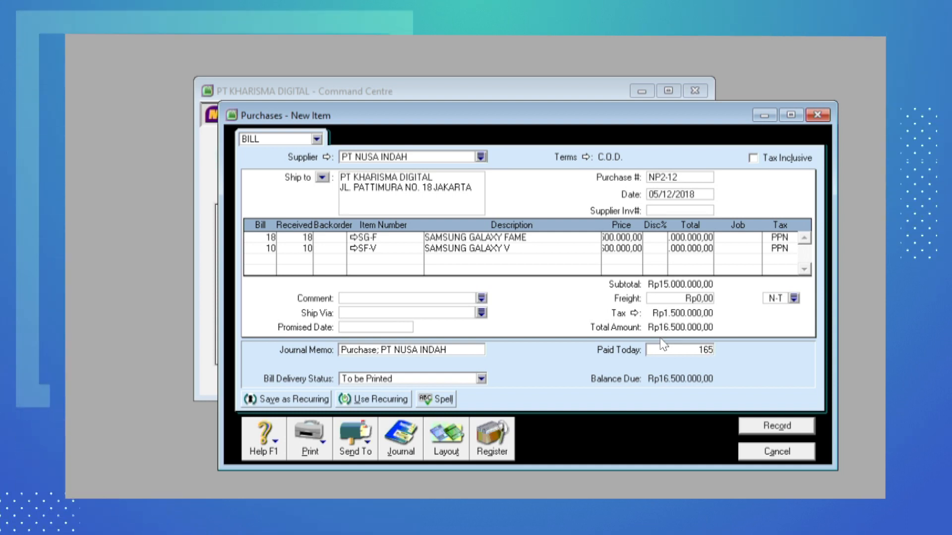
{"action": "type", "text": "000"}
{"action": "key", "text": "Tab"}
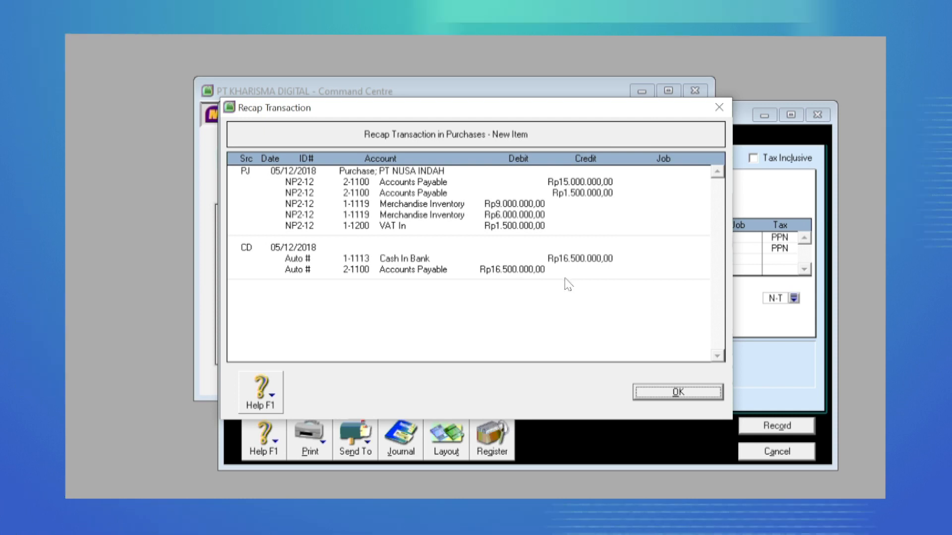
- Close the transaction recap and record the cash purchase, keeping the current tax code and accepting the cheque details
{"action": "left_click", "coordinate": [714, 396]}
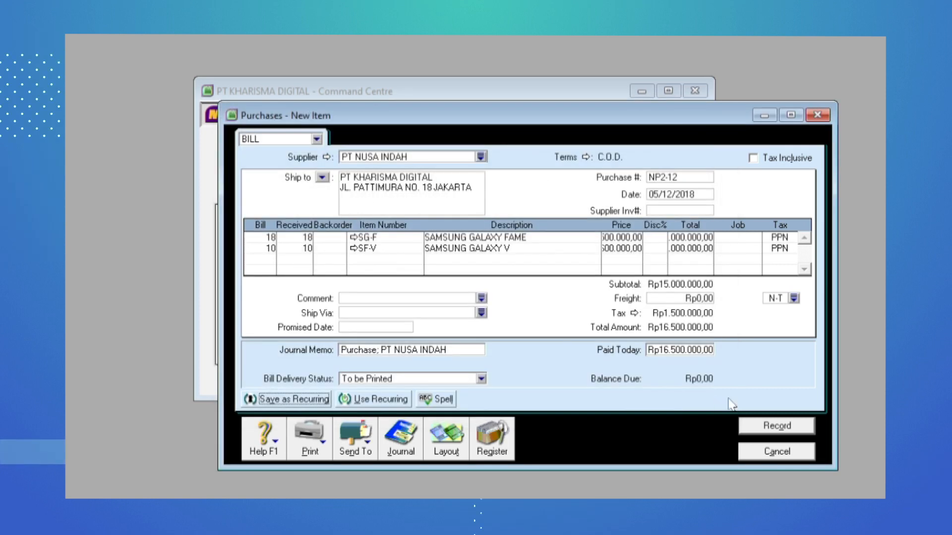
{"action": "left_click", "coordinate": [781, 433]}
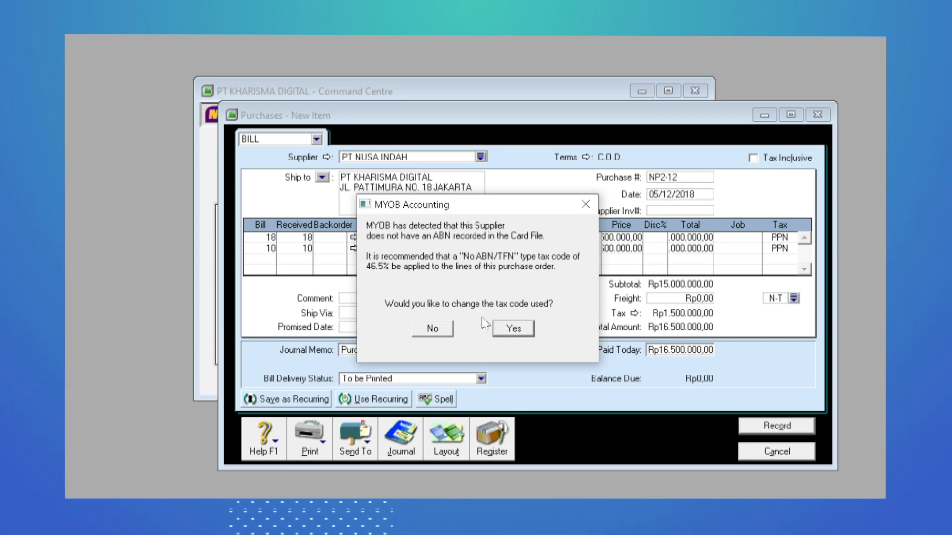
{"action": "left_click", "coordinate": [430, 331]}
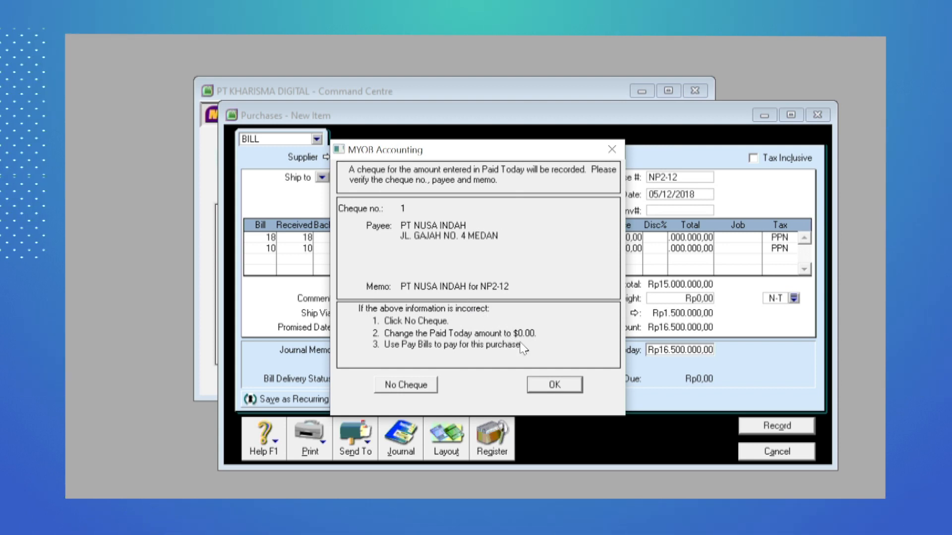
{"action": "left_click", "coordinate": [558, 387]}
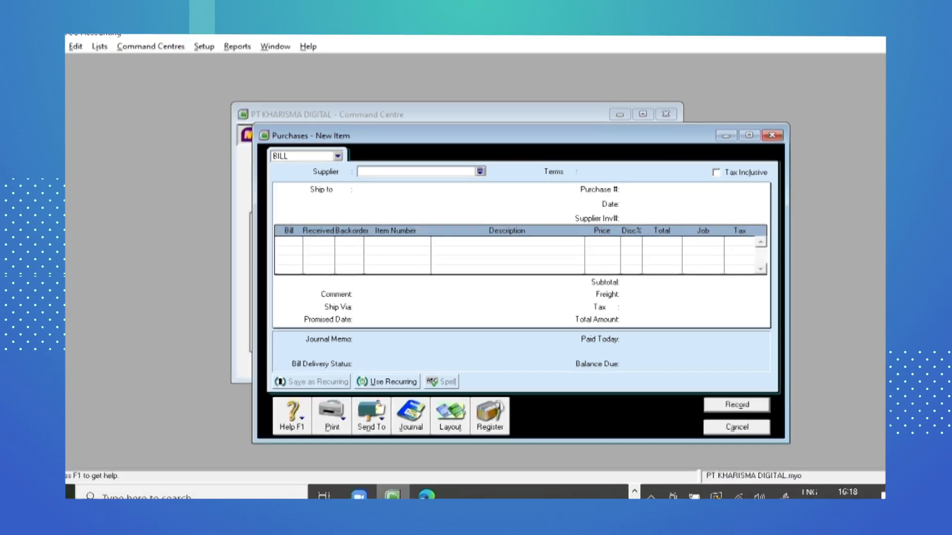
- View the credit note in the supplier's PDF, then start a new item purchase in MYOB for supplier PT NUSA INDAH
{"action": "left_click", "coordinate": [427, 494]}
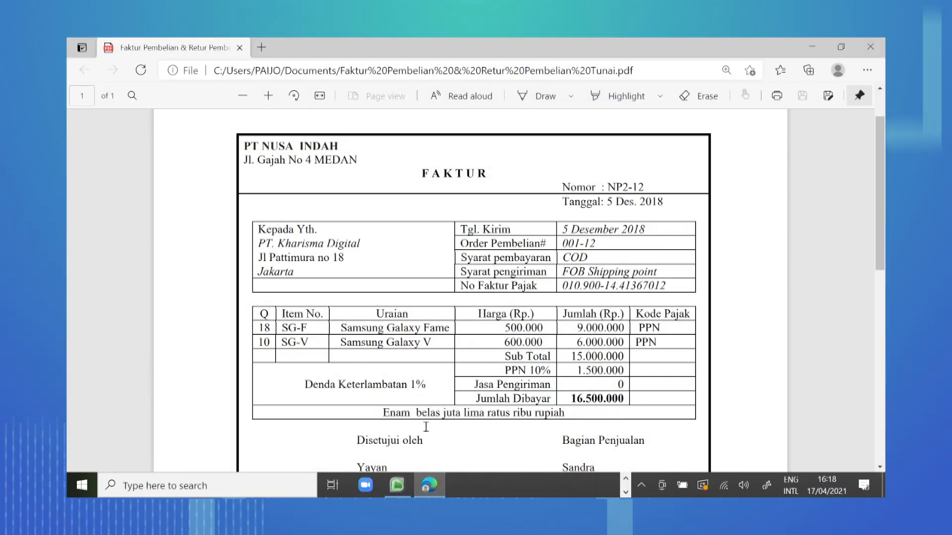
{"action": "scroll", "coordinate": [422, 429], "scroll_direction": "down", "scroll_amount": 7}
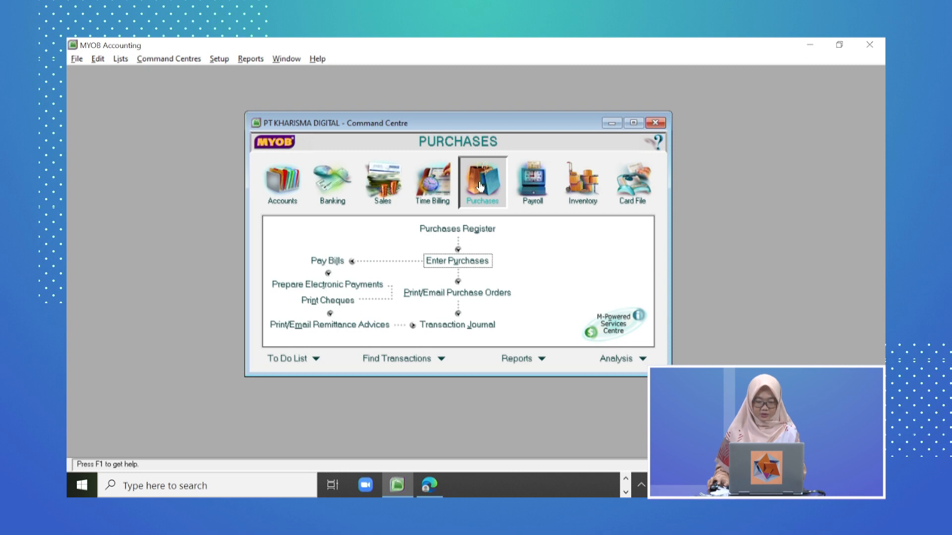
{"action": "left_click", "coordinate": [457, 260]}
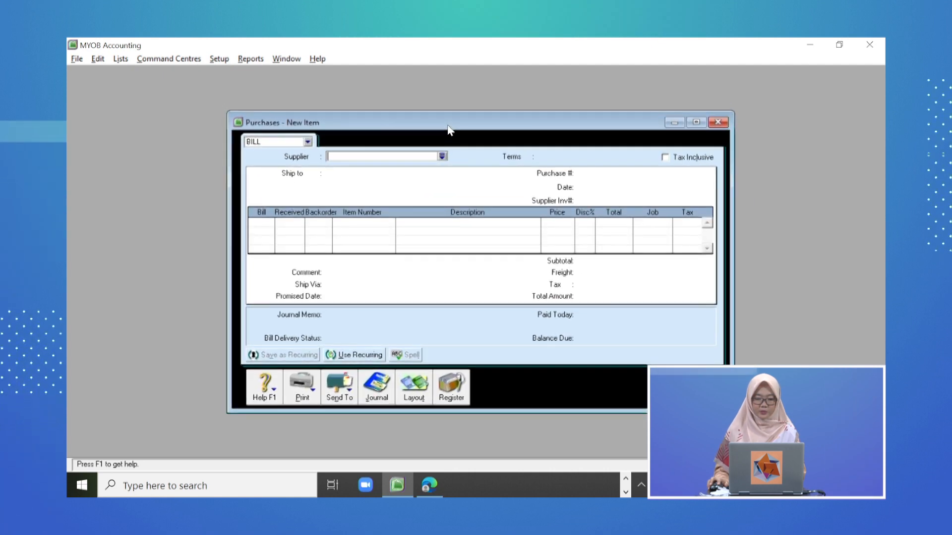
{"action": "left_click", "coordinate": [441, 156]}
{"action": "double_click", "coordinate": [440, 200]}
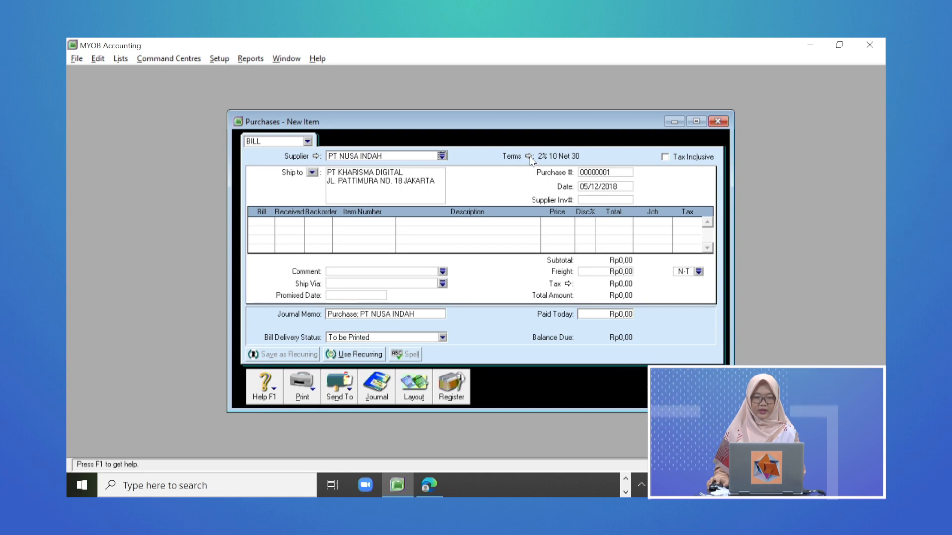
- Set the payment terms of the new PT NUSA INDAH purchase to C.O.D
{"action": "left_click", "coordinate": [526, 157]}
{"action": "left_click", "coordinate": [594, 180]}
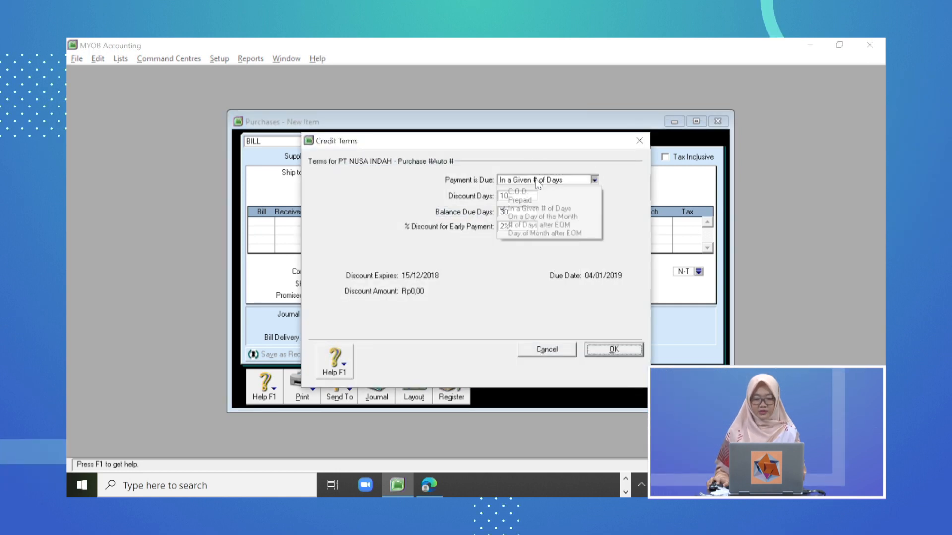
{"action": "left_click", "coordinate": [515, 189]}
{"action": "left_click", "coordinate": [614, 349]}
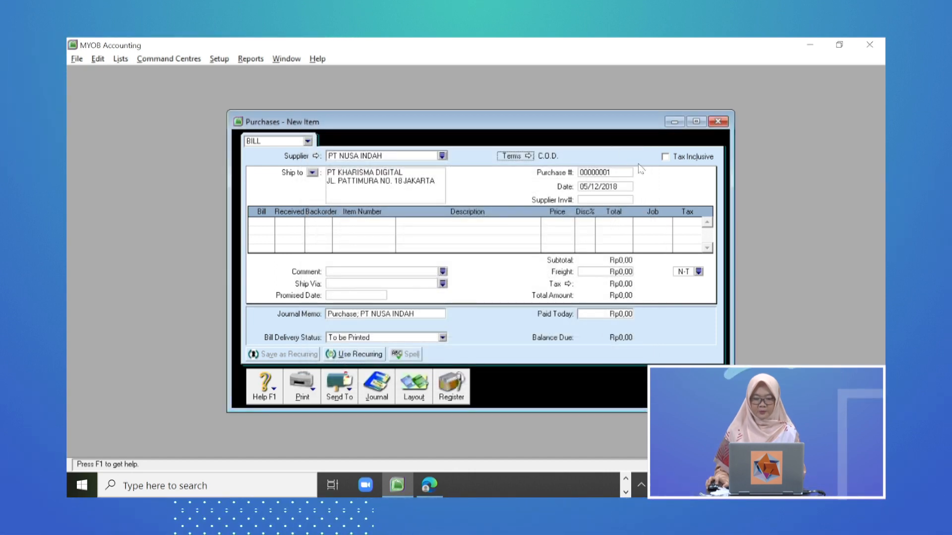
- Look up the credit note's number in the PDF and enter it as the purchase number
{"action": "left_click", "coordinate": [624, 173]}
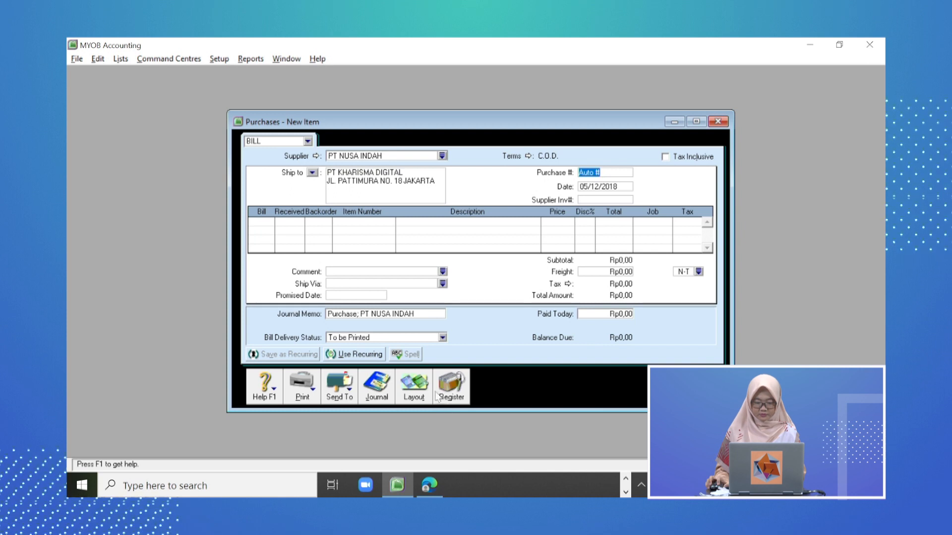
{"action": "left_click", "coordinate": [443, 482]}
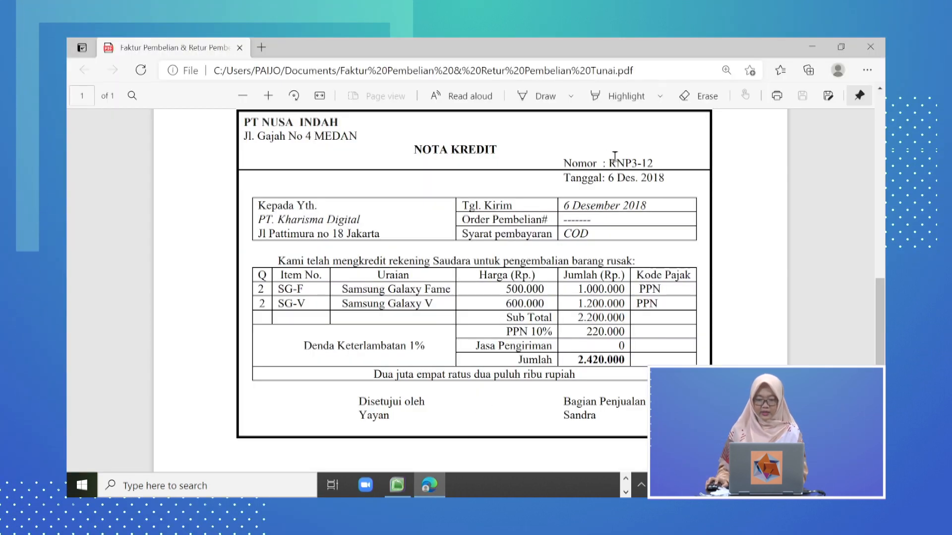
{"action": "left_click", "coordinate": [397, 485]}
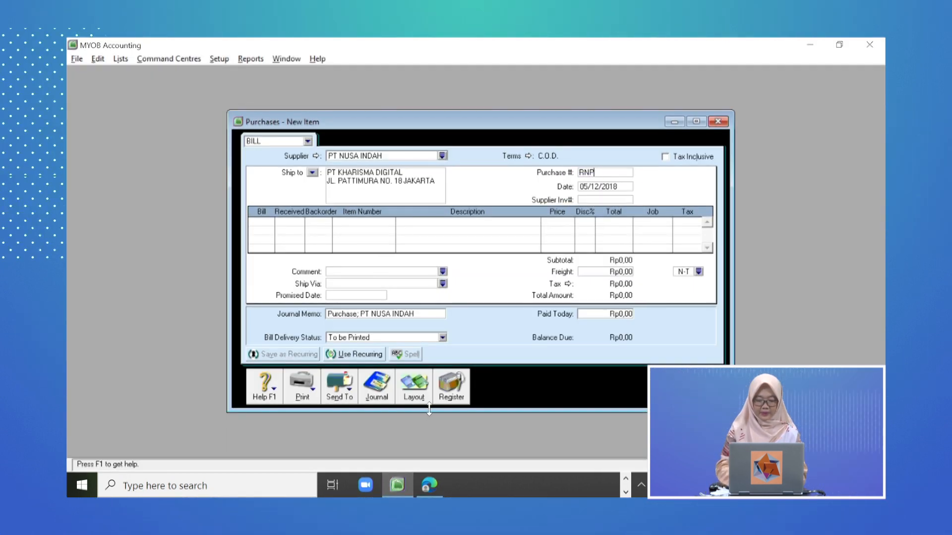
{"action": "type", "text": "3-12"}
{"action": "key", "text": "Tab"}
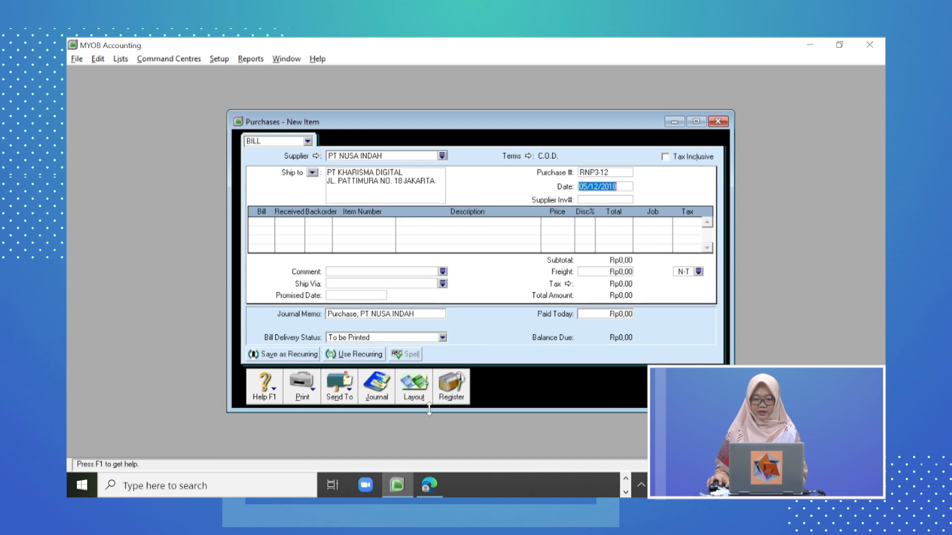
- Check the credit note's date in the PDF and set the purchase date to 06/12/2018
{"action": "left_click", "coordinate": [429, 486]}
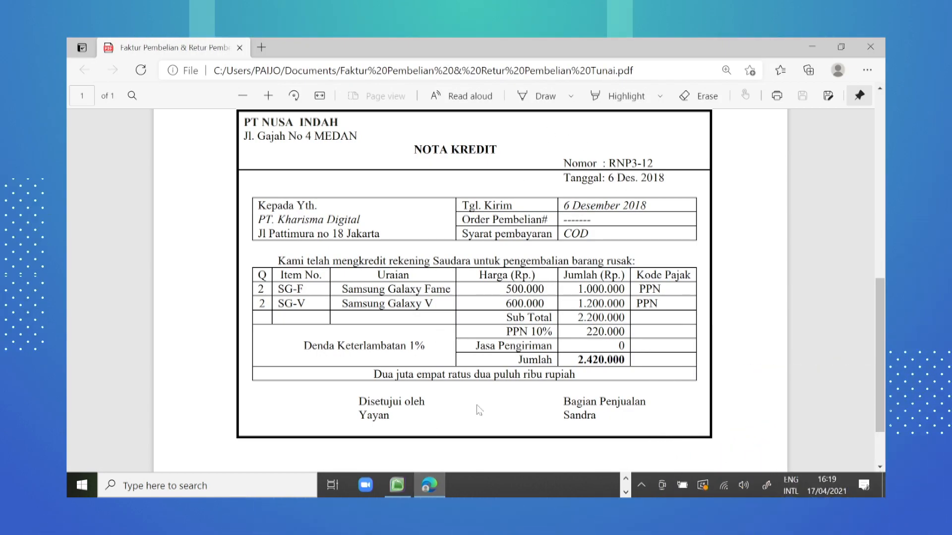
{"action": "left_click", "coordinate": [436, 485]}
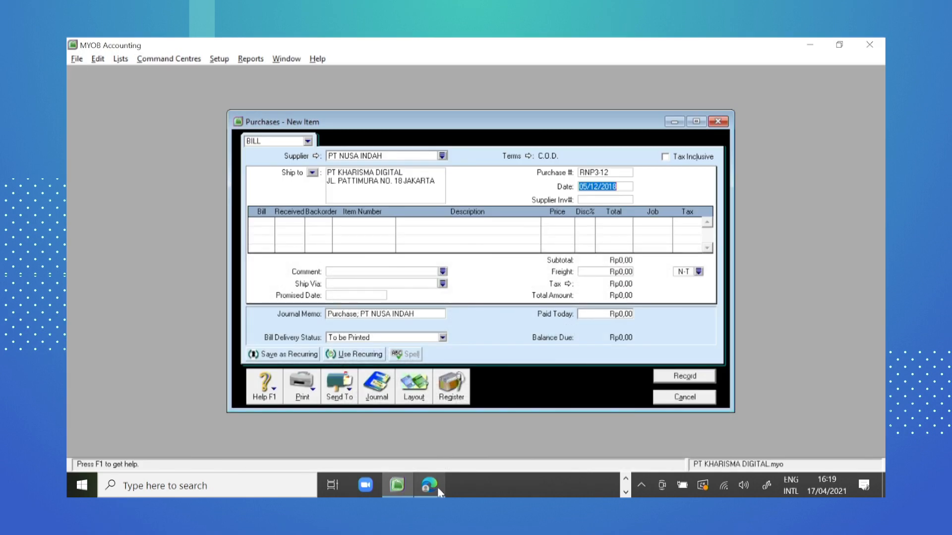
{"action": "type", "text": "6.12.2018"}
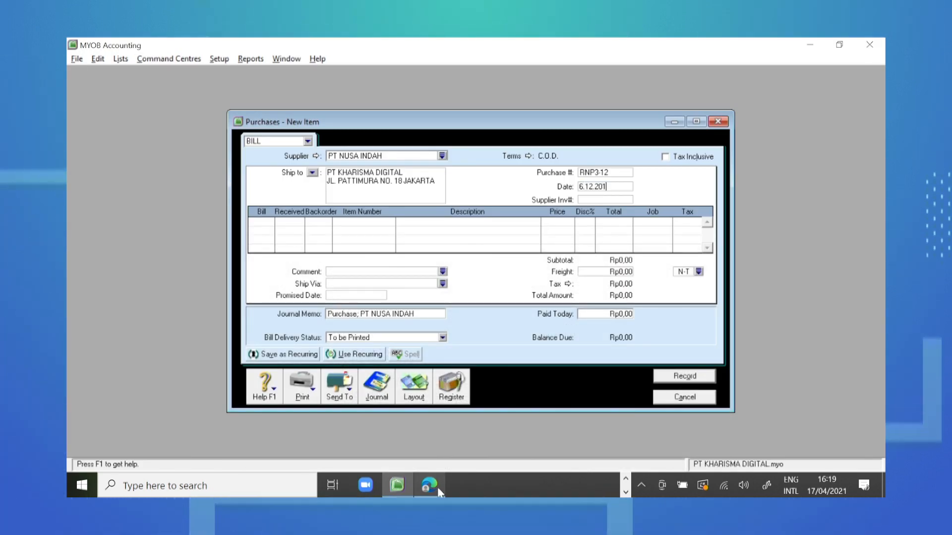
{"action": "key", "text": "Tab"}
{"action": "key", "text": "Tab"}
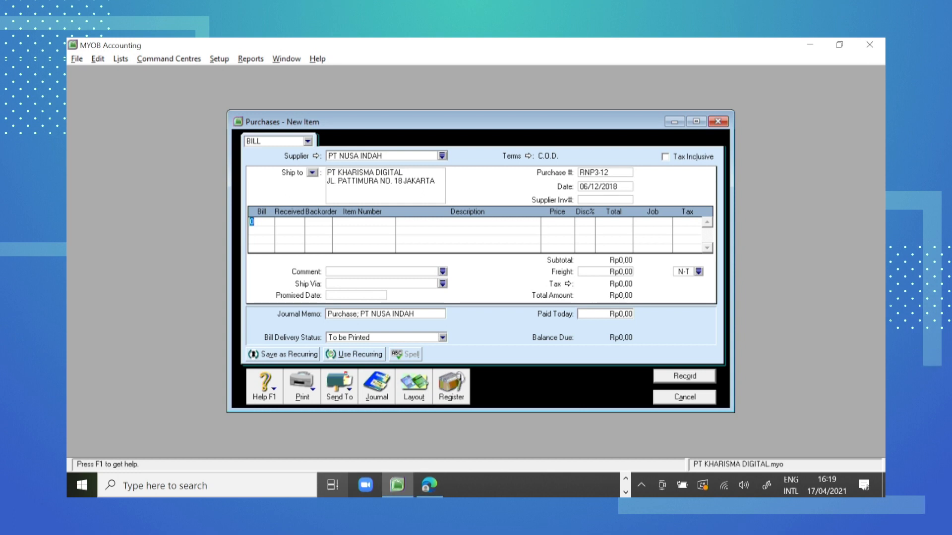
- Following the PDF credit note, add a return line of -2 units of item SG-F, Samsung Galaxy Fame, keeping the default price
{"action": "left_click", "coordinate": [429, 485]}
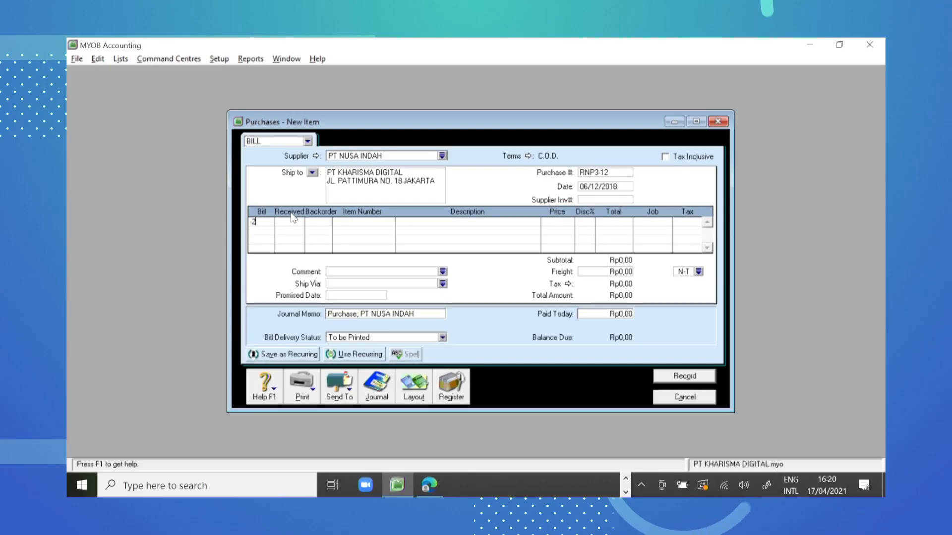
{"action": "key", "text": "Tab"}
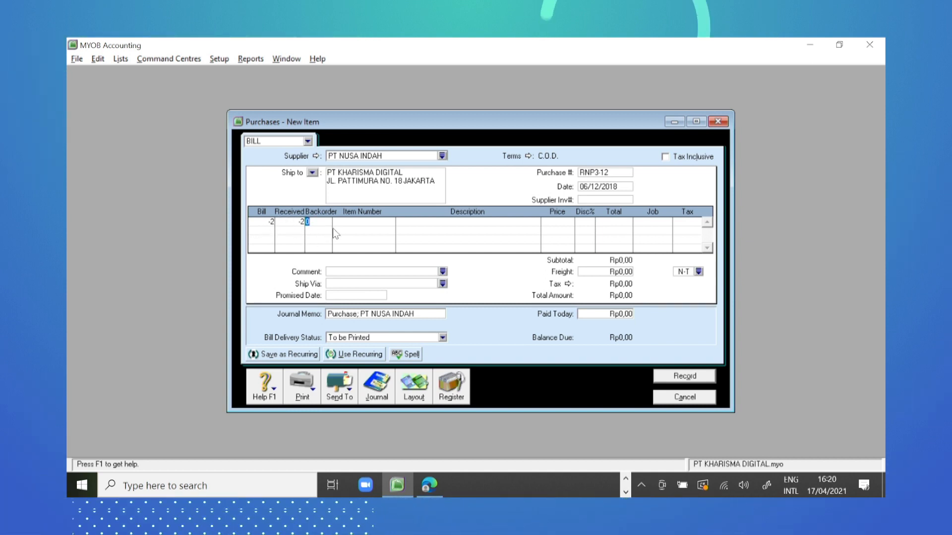
{"action": "key", "text": "Tab"}
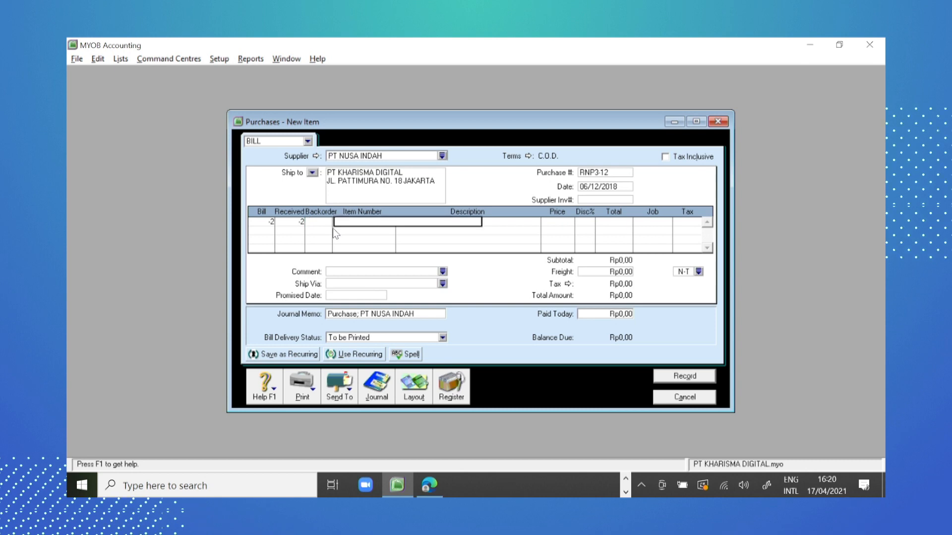
{"action": "key", "text": "Tab"}
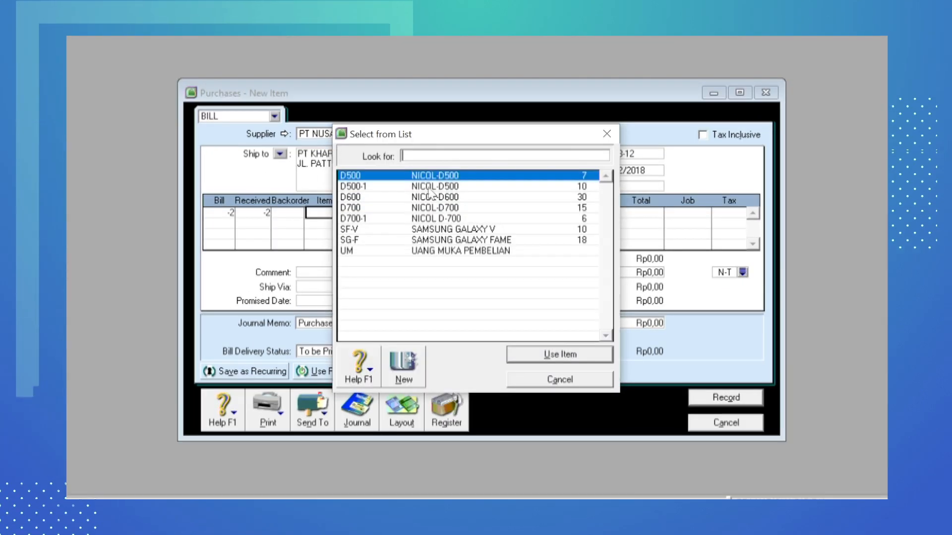
{"action": "double_click", "coordinate": [442, 240]}
{"action": "key", "text": "Tab"}
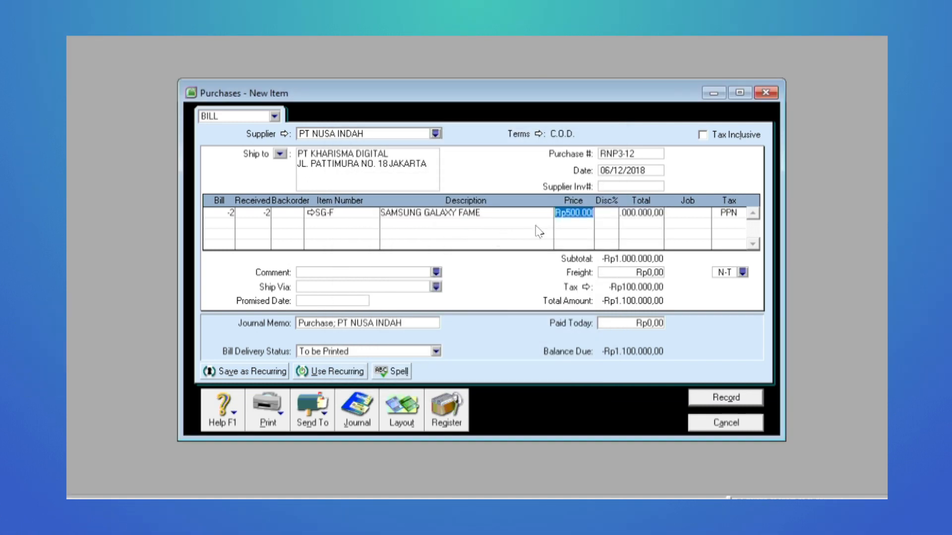
{"action": "key", "text": "Return"}
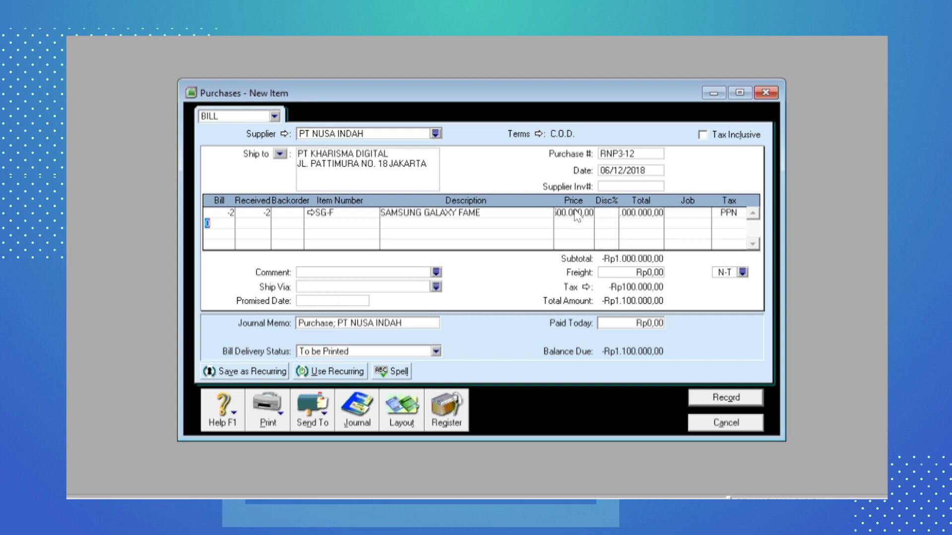
- Add a second return line of -2 units of item SF-V, Samsung Galaxy V, and complete the line
{"action": "key", "text": "Tab"}
{"action": "key", "text": "Tab"}
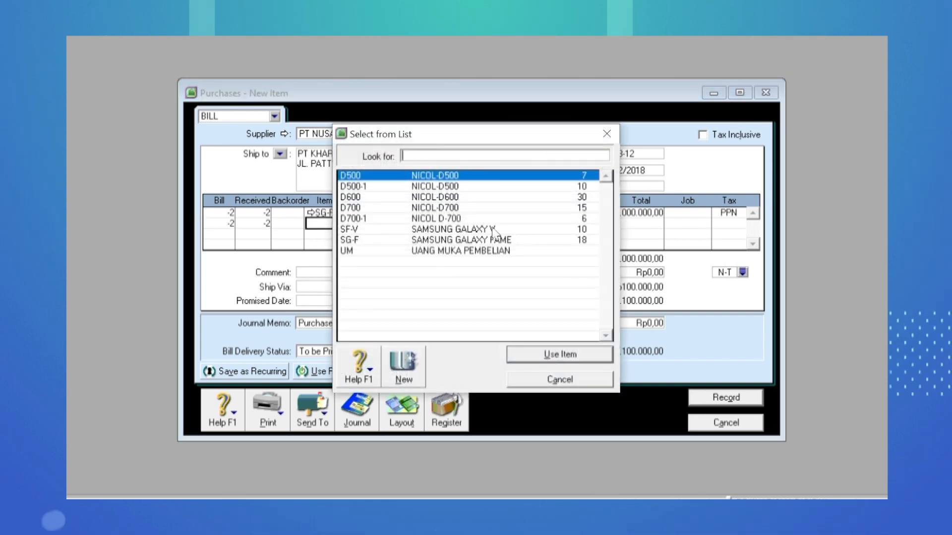
{"action": "double_click", "coordinate": [492, 228]}
{"action": "key", "text": "Tab"}
{"action": "key", "text": "Tab"}
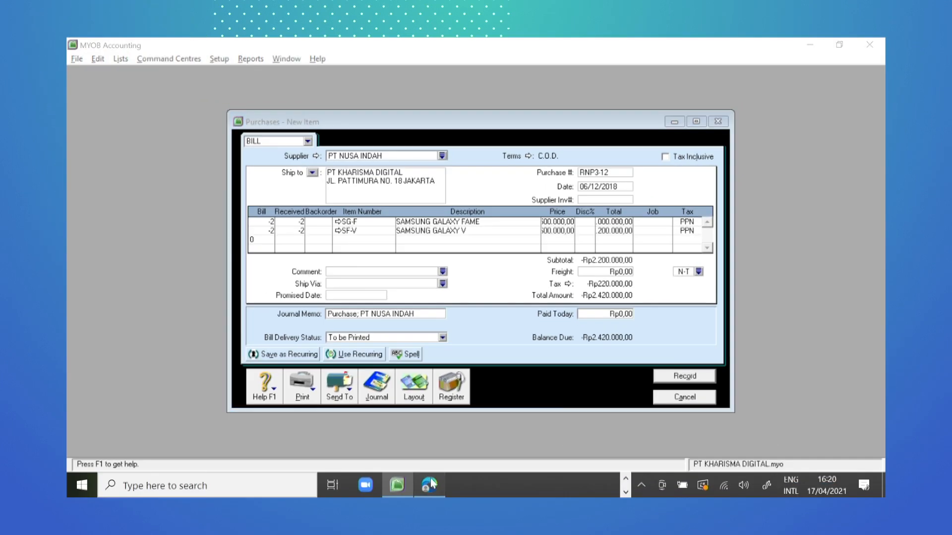
- Compare the return entry with the PDF credit note and review its journal recap
{"action": "left_click", "coordinate": [430, 485]}
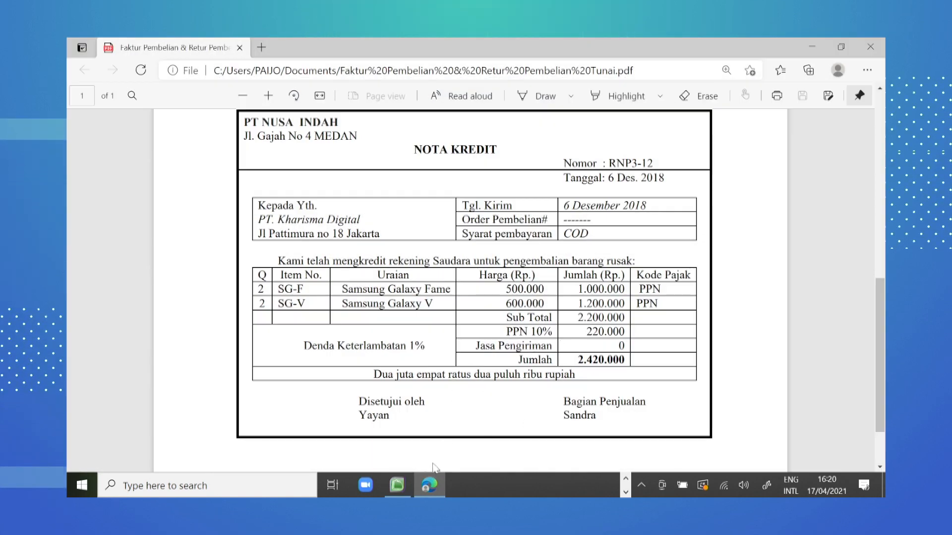
{"action": "left_click", "coordinate": [386, 491]}
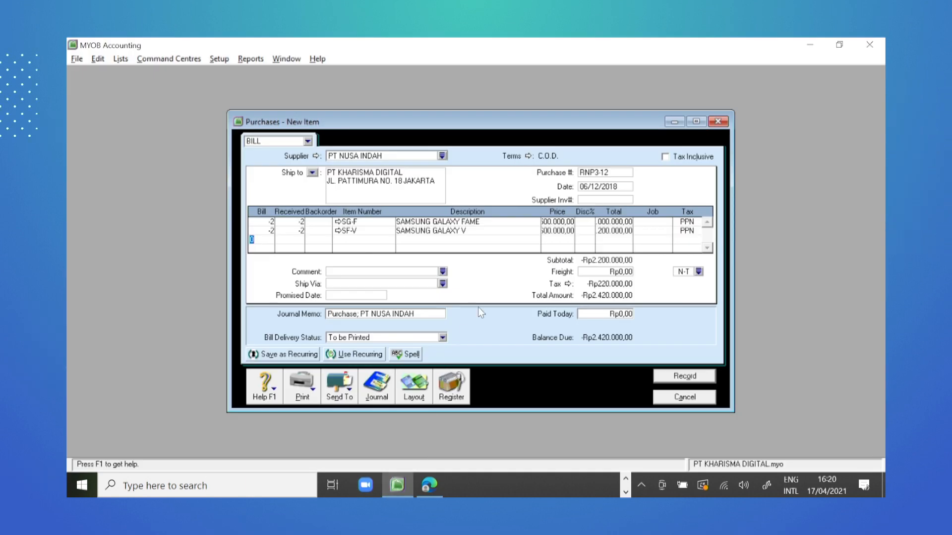
{"action": "key", "text": "ctrl+r"}
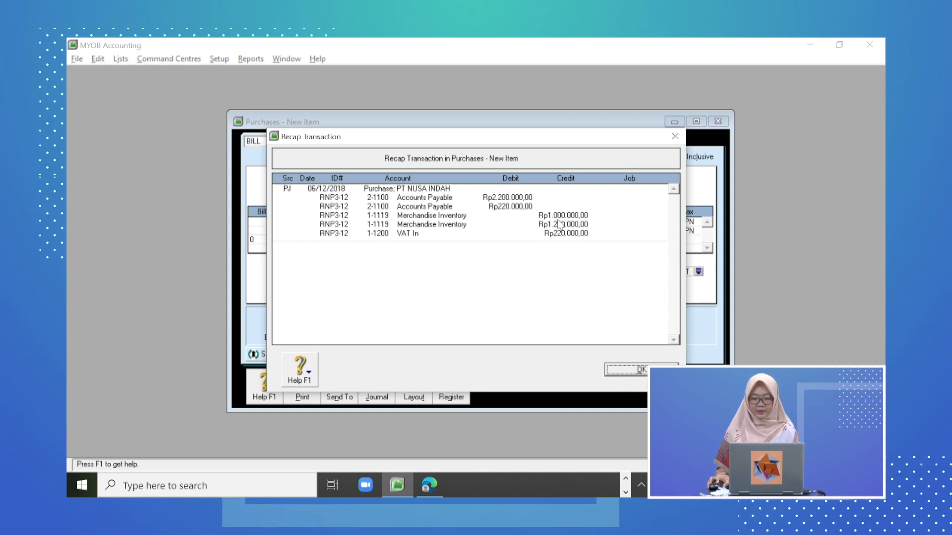
{"action": "left_click", "coordinate": [675, 137]}
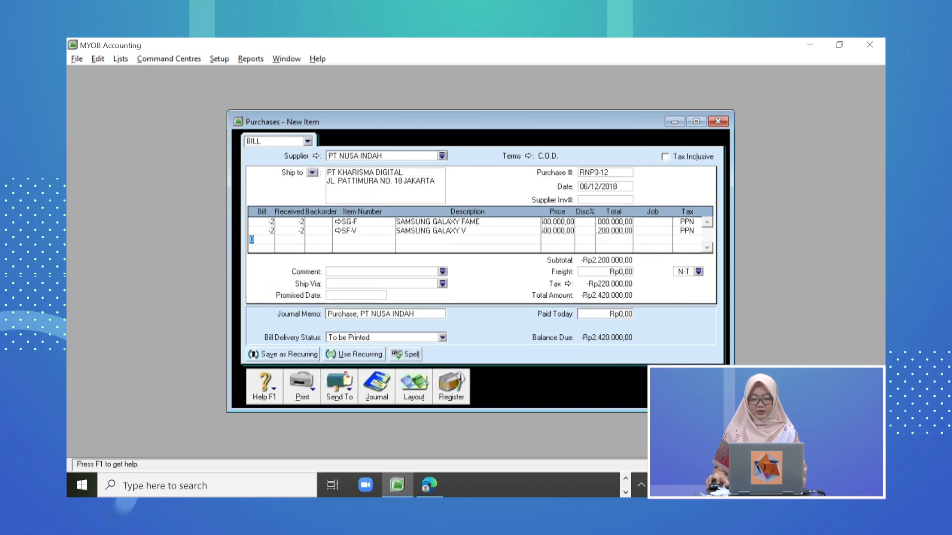
- Record the purchase return, then close the Purchases Register and the new purchase form
{"action": "left_click", "coordinate": [669, 387]}
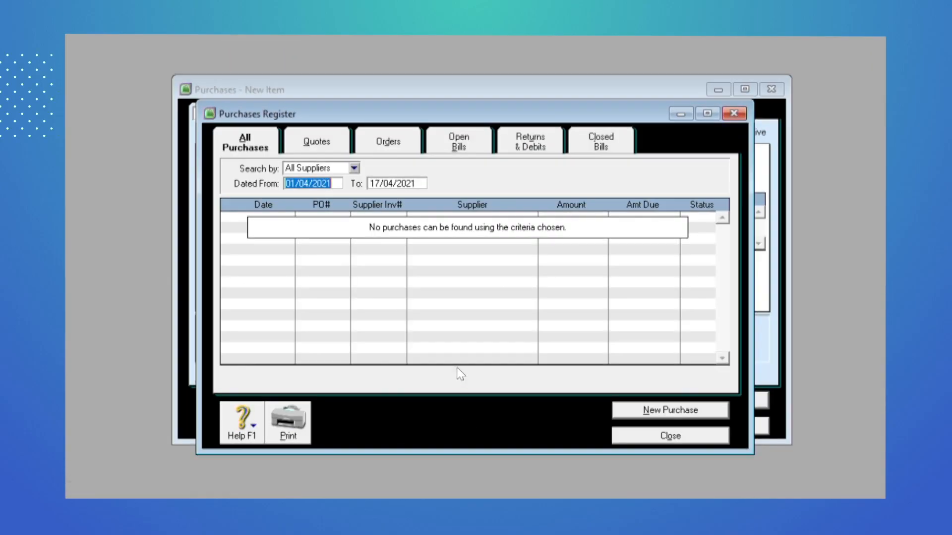
{"action": "left_click", "coordinate": [674, 437]}
{"action": "left_click", "coordinate": [733, 427]}
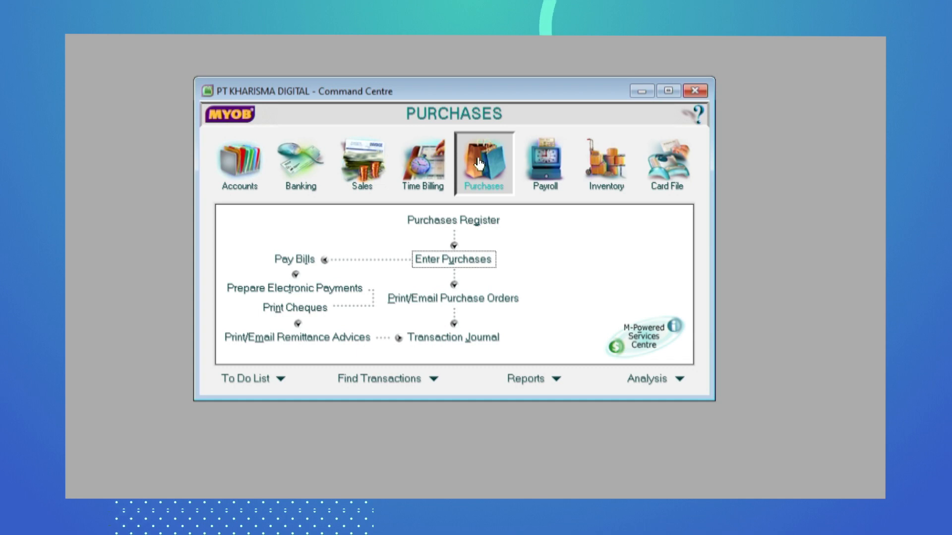
- Open the Purchases Register and set its start date to 01/01/2018 for all suppliers
{"action": "left_click", "coordinate": [477, 224]}
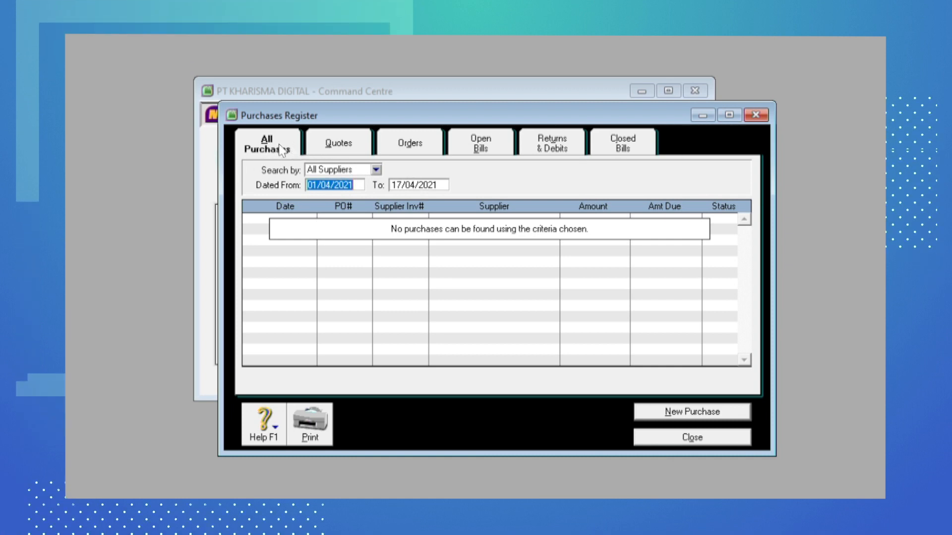
{"action": "left_click", "coordinate": [358, 188]}
{"action": "key", "text": "BackSpace"}
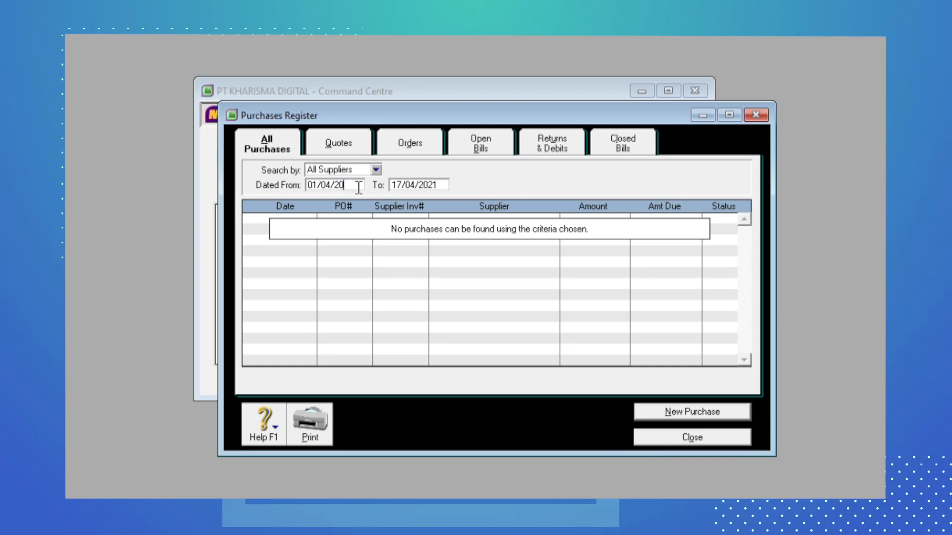
{"action": "key", "text": "BackSpace"}
{"action": "key", "text": "BackSpace"}
{"action": "key", "text": "BackSpace"}
{"action": "key", "text": "BackSpace"}
{"action": "key", "text": "BackSpace"}
{"action": "key", "text": "BackSpace"}
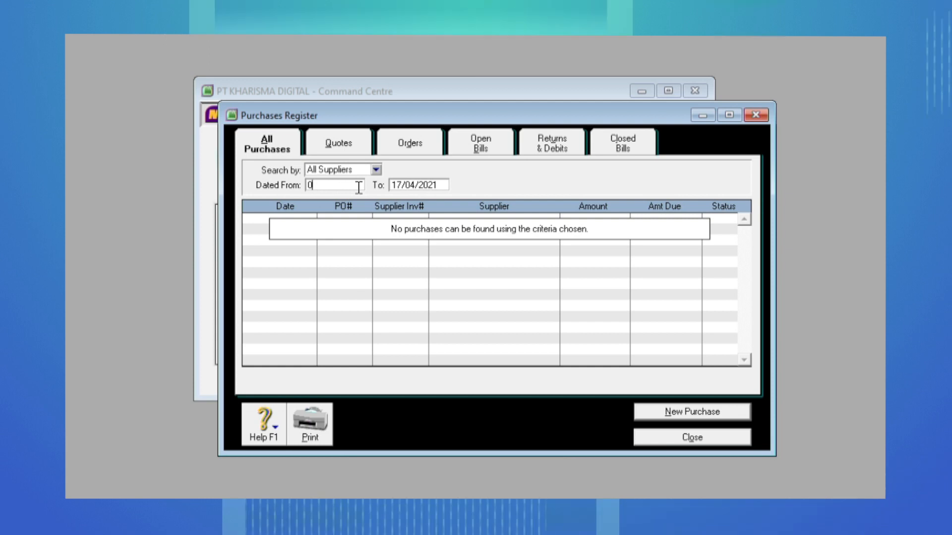
{"action": "type", "text": "010"}
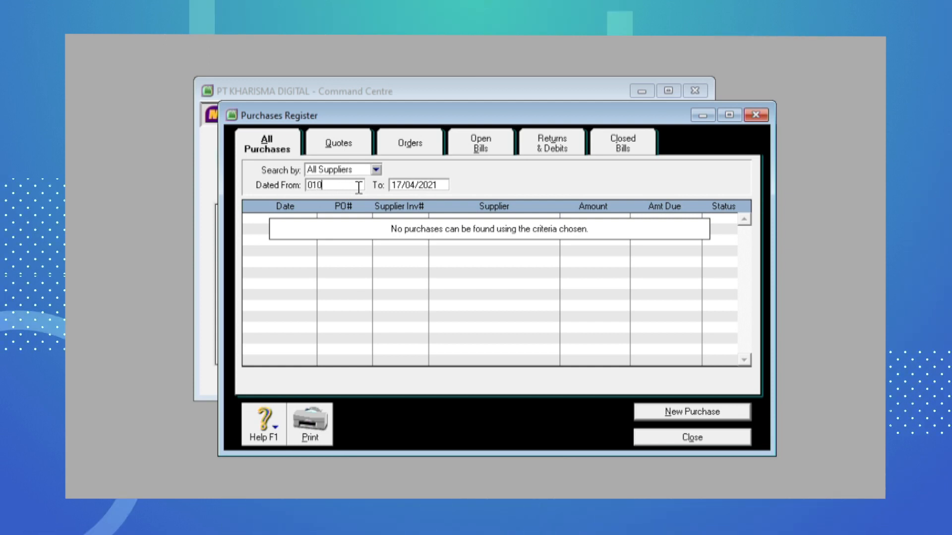
{"action": "key", "text": "BackSpace"}
{"action": "type", "text": ".1.20"}
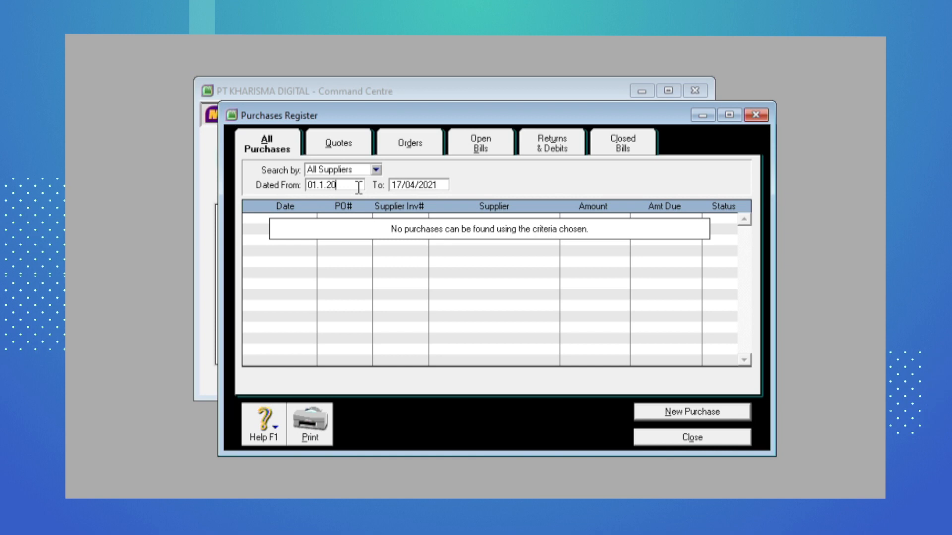
{"action": "type", "text": "18"}
{"action": "key", "text": "Tab"}
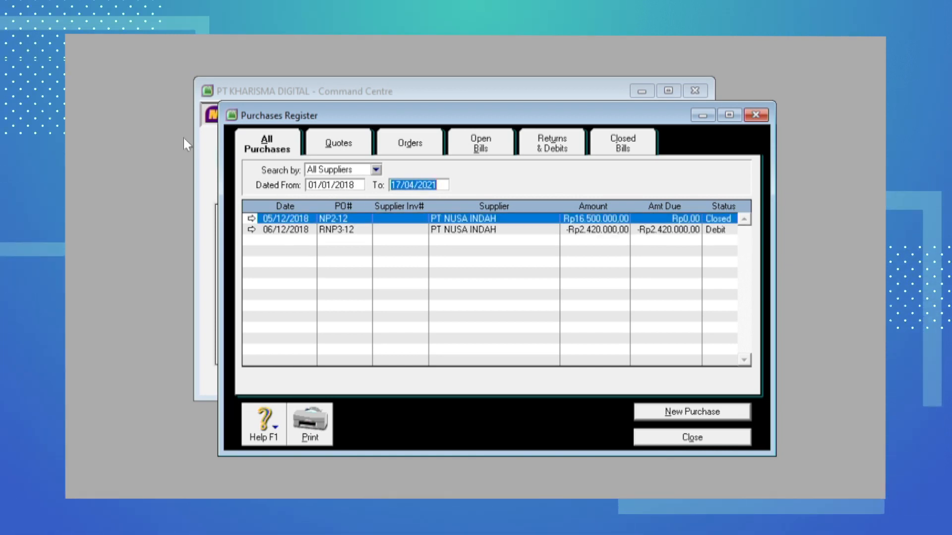
- Examine the register's quotes, orders, open bills, returns and debits, and closed bills to check how the purchase and its return are classified
{"action": "left_click", "coordinate": [349, 142]}
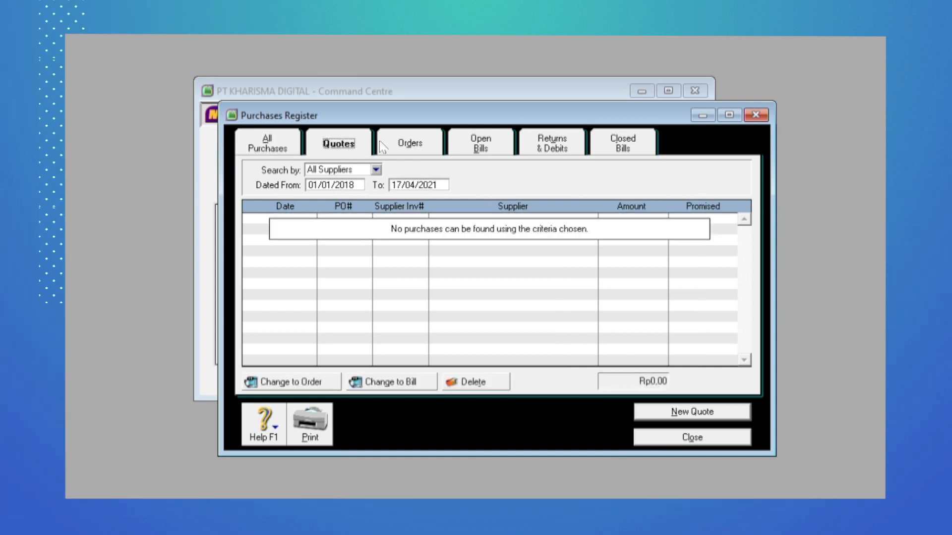
{"action": "left_click", "coordinate": [410, 149]}
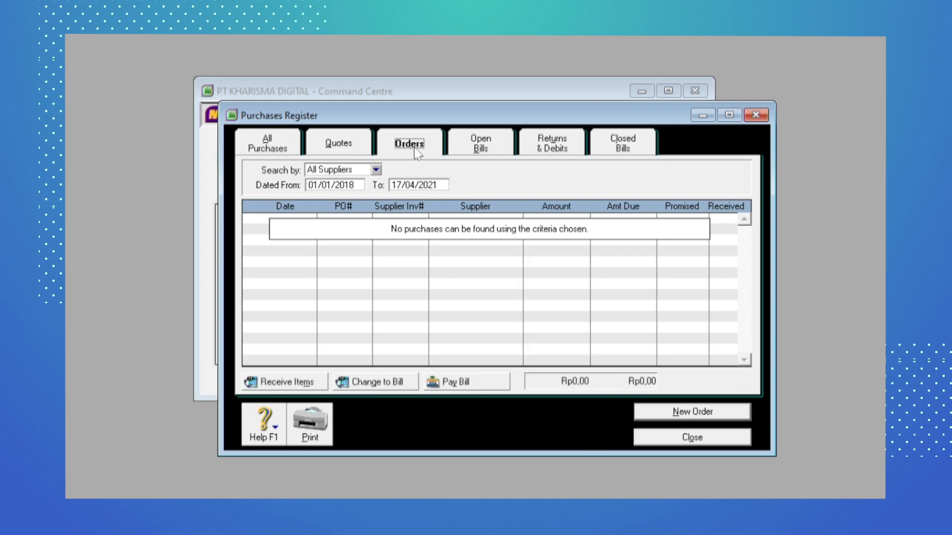
{"action": "left_click", "coordinate": [456, 141]}
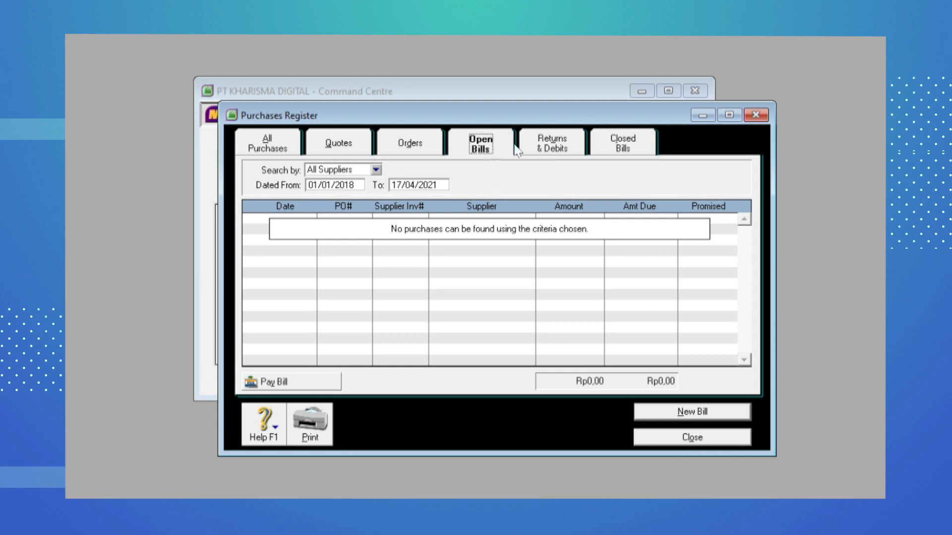
{"action": "left_click", "coordinate": [555, 152]}
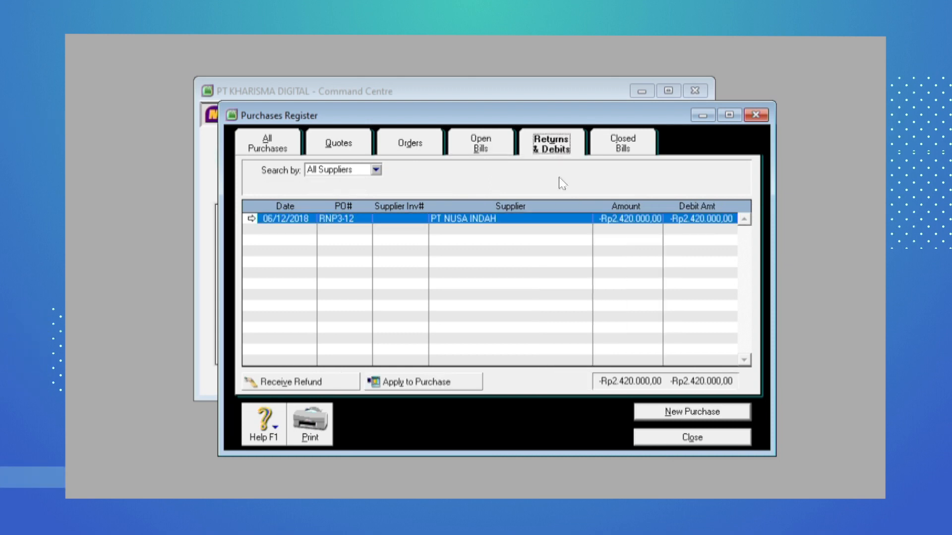
{"action": "left_click", "coordinate": [603, 156]}
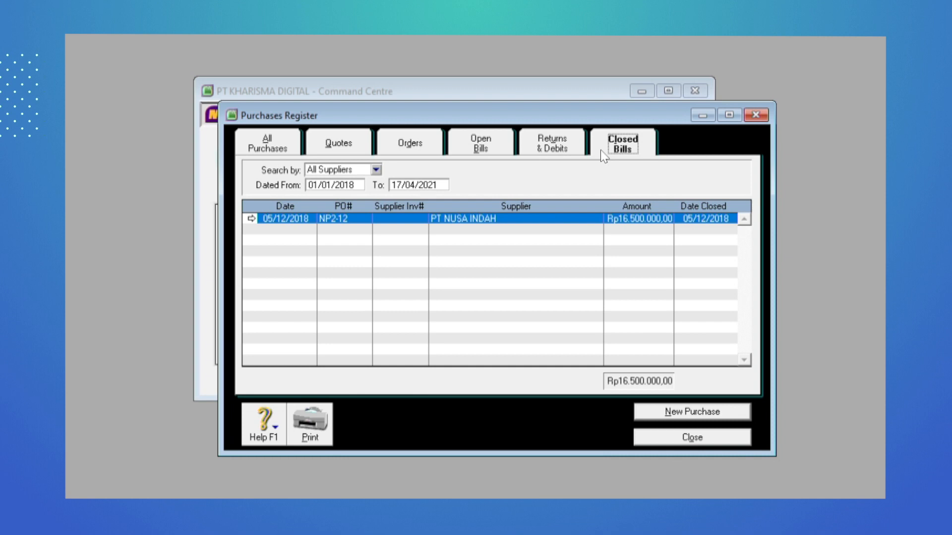
{"action": "left_click", "coordinate": [547, 152]}
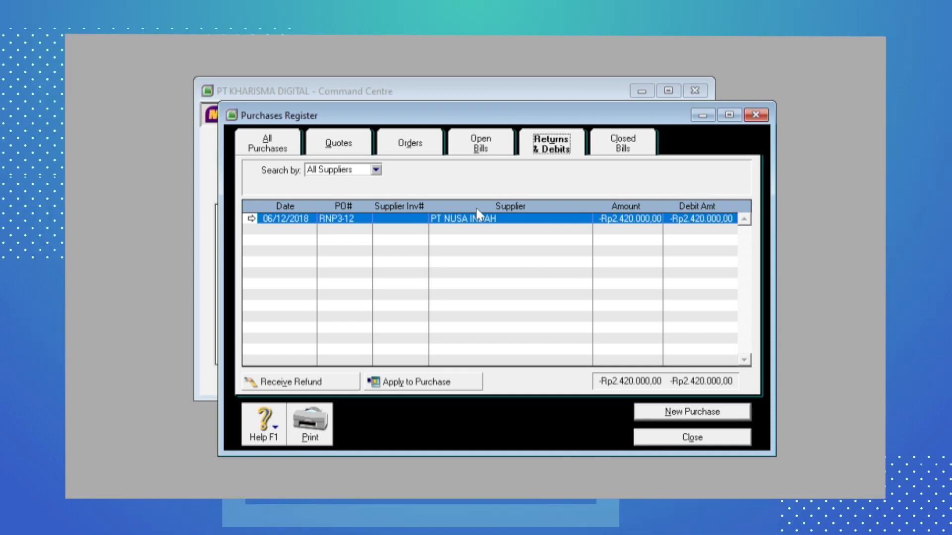
{"action": "left_click", "coordinate": [479, 145]}
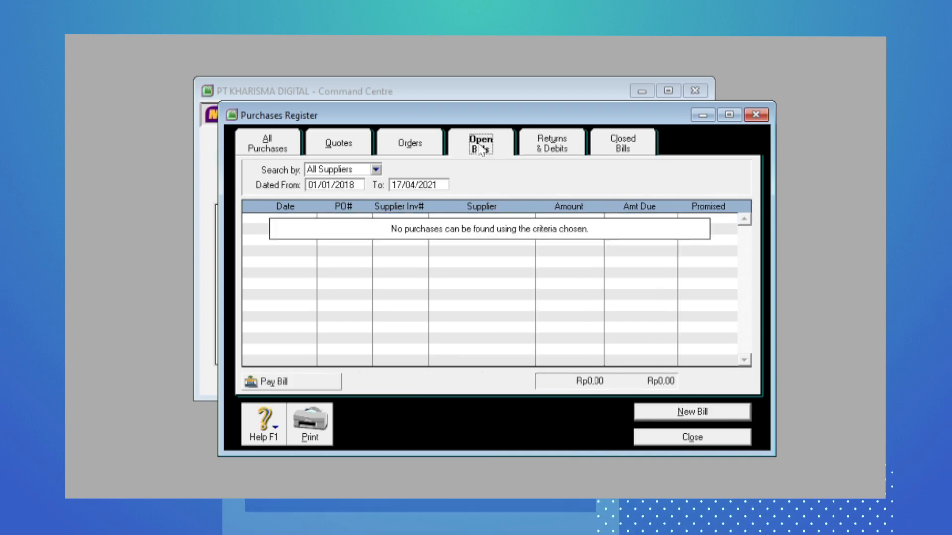
{"action": "left_click", "coordinate": [566, 139]}
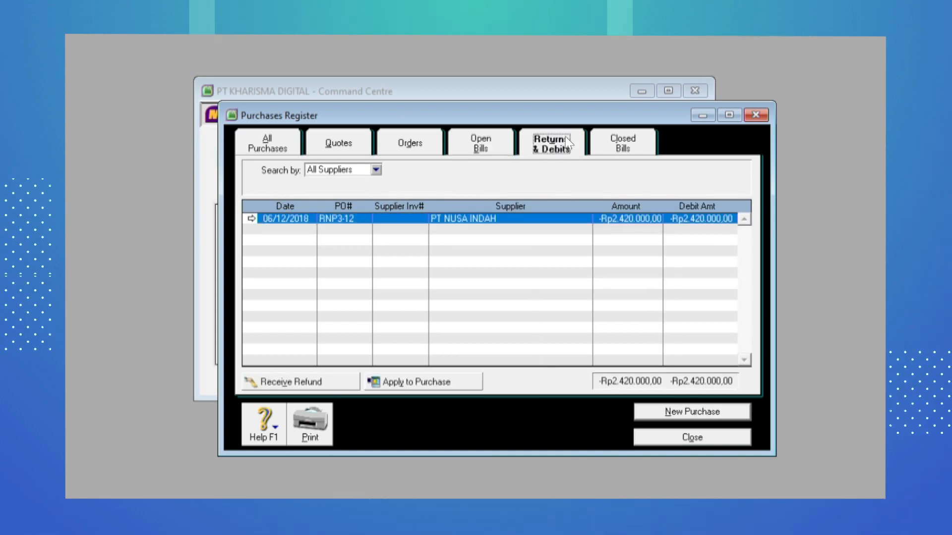